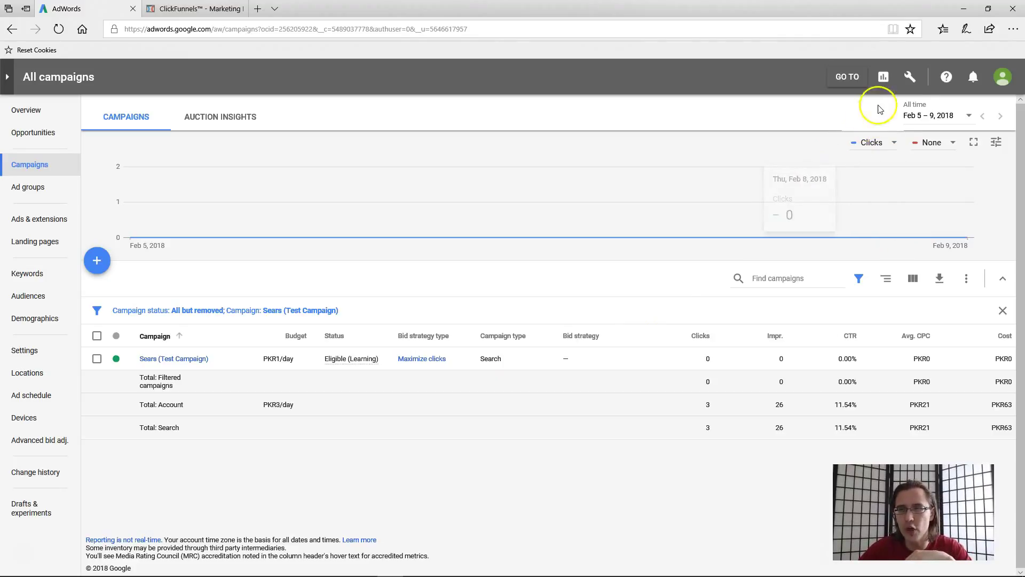
# - Start a new conversion action from Tools > Measurement > Conversions
pyautogui.click(910, 79)
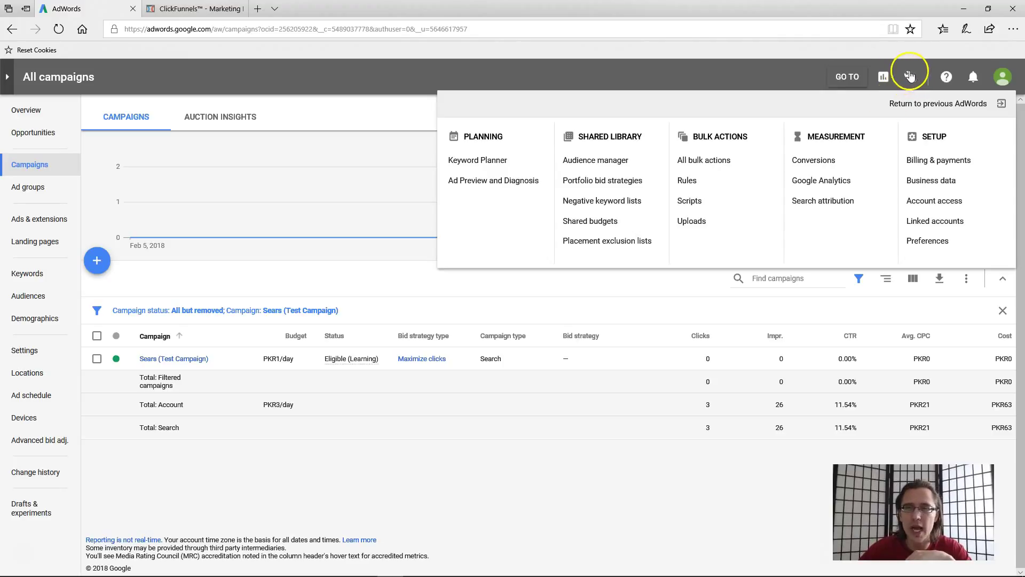
pyautogui.click(828, 161)
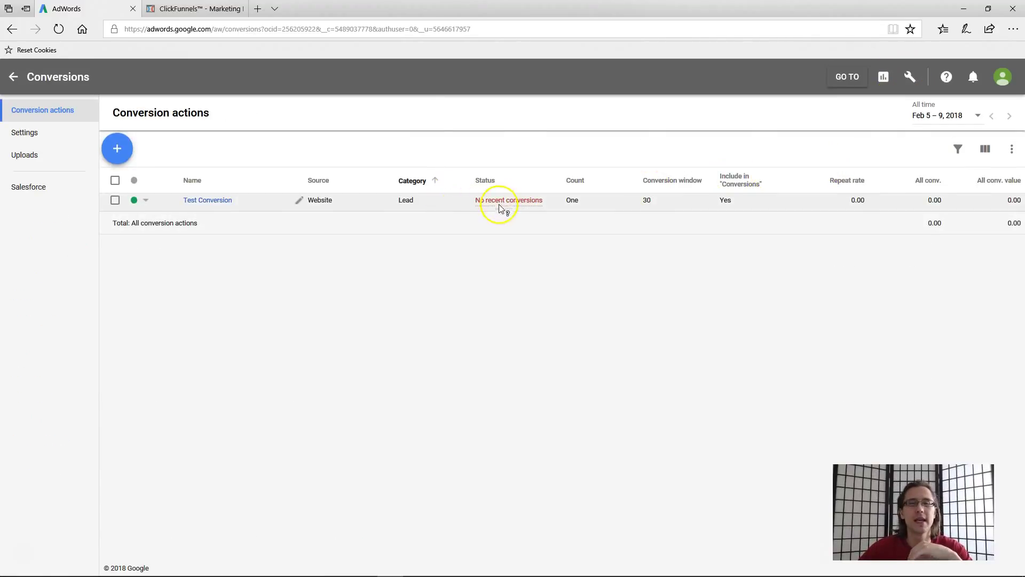
pyautogui.click(117, 149)
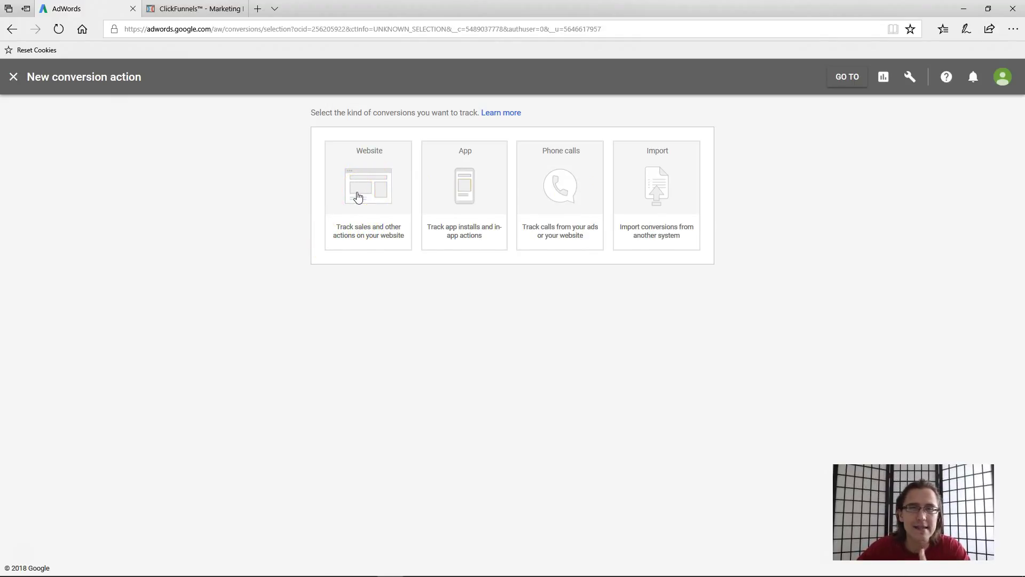
# - Create a website conversion named 'Test YouTube conversion' with its category set to Lead
pyautogui.click(357, 197)
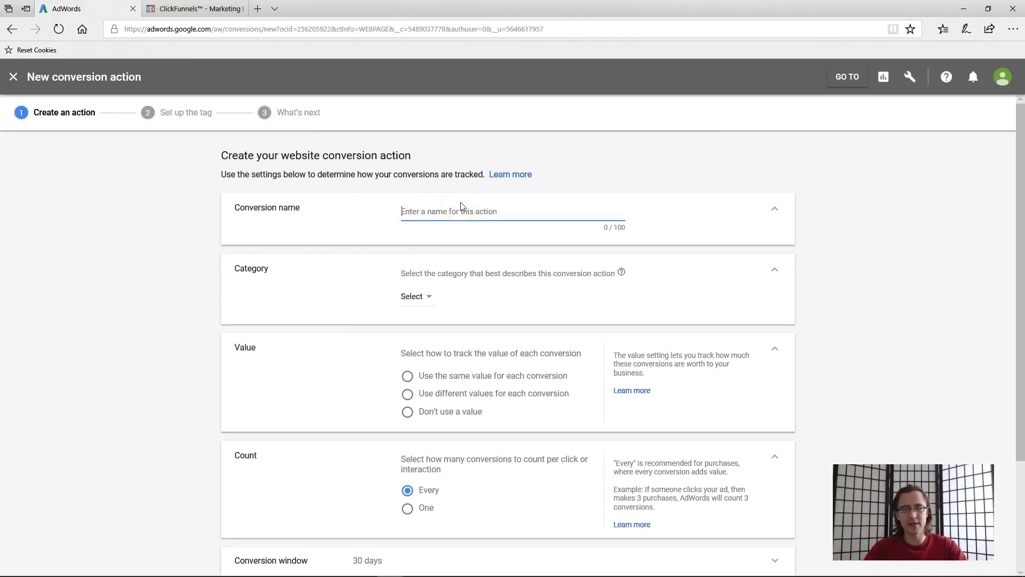
pyautogui.write('Test YouTube ')
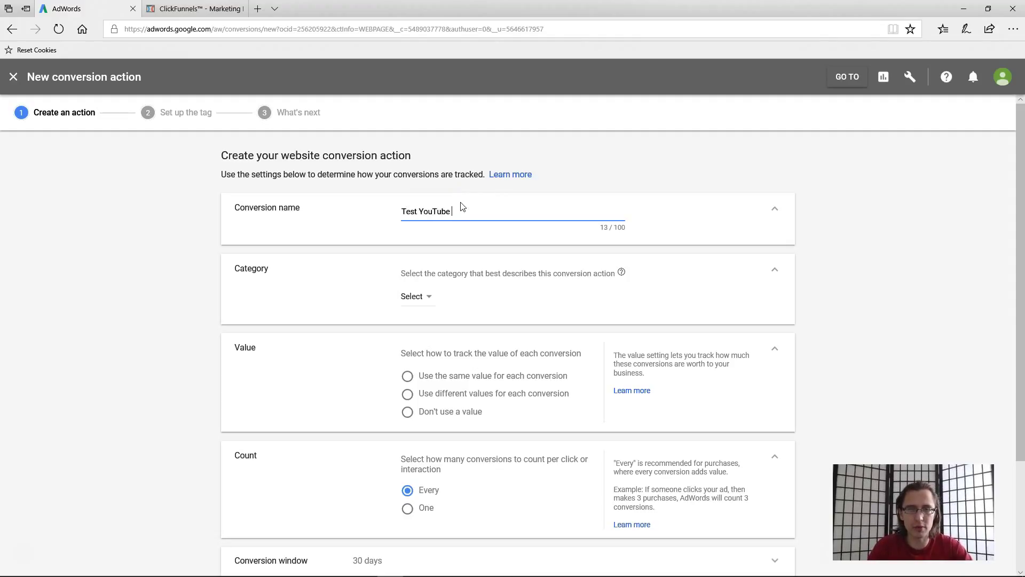
pyautogui.write('conversion')
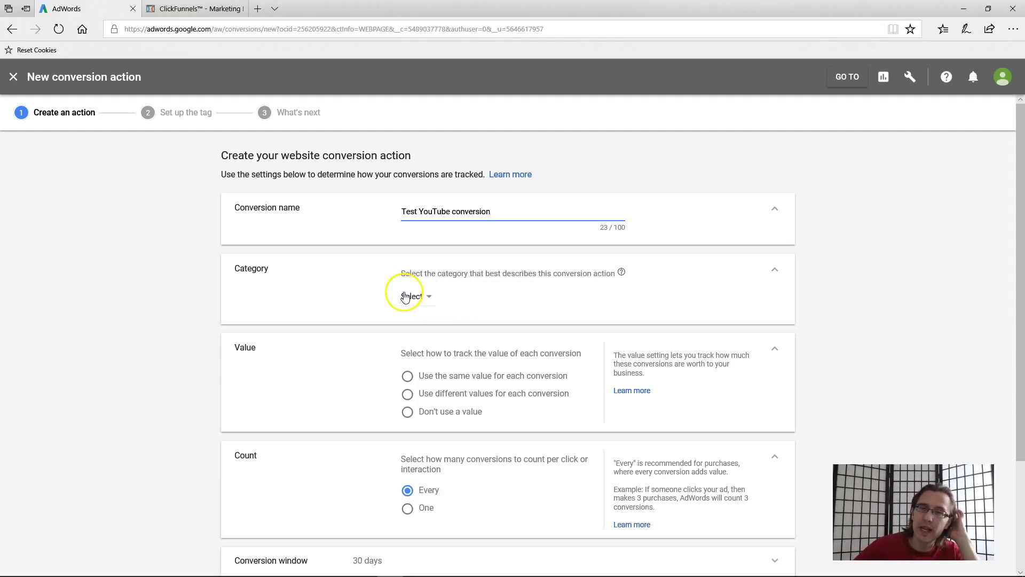
pyautogui.moveTo(620, 274)
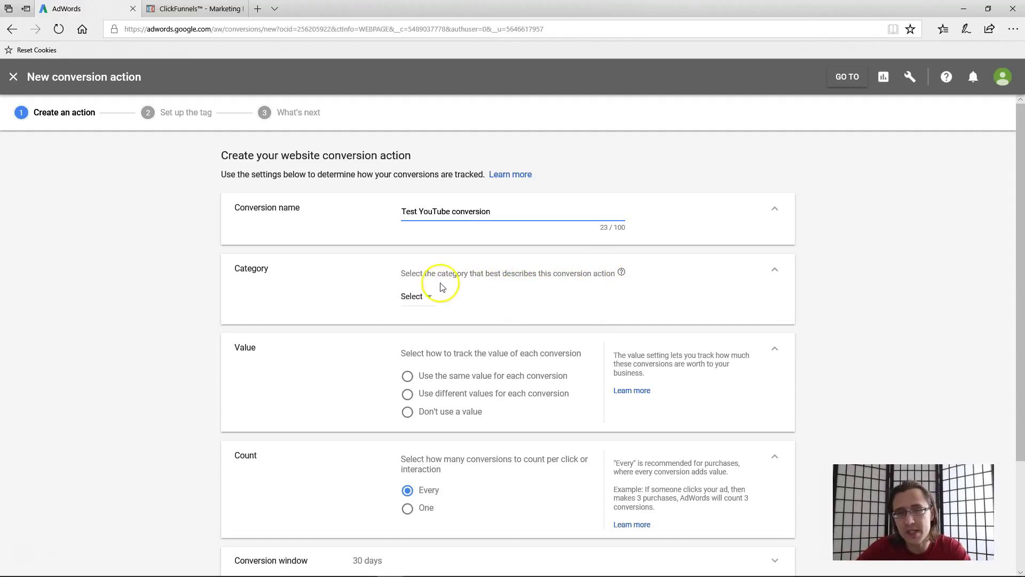
pyautogui.click(413, 296)
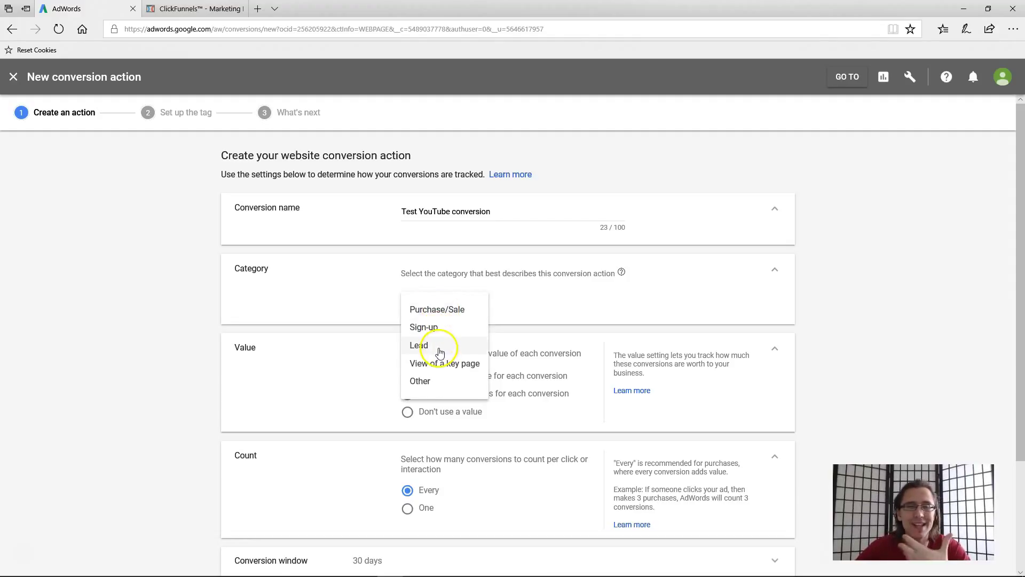
pyautogui.click(427, 380)
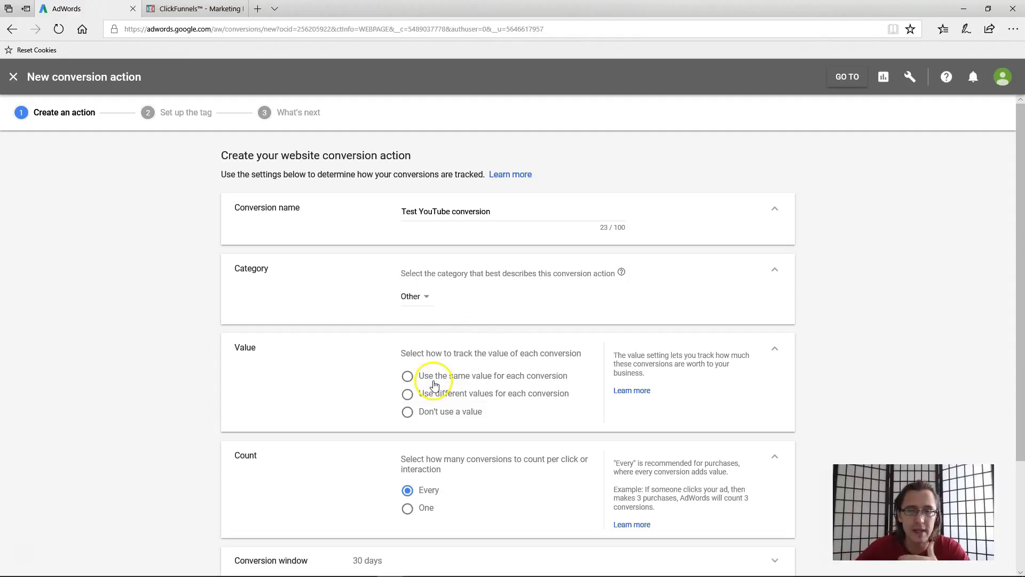
pyautogui.click(420, 305)
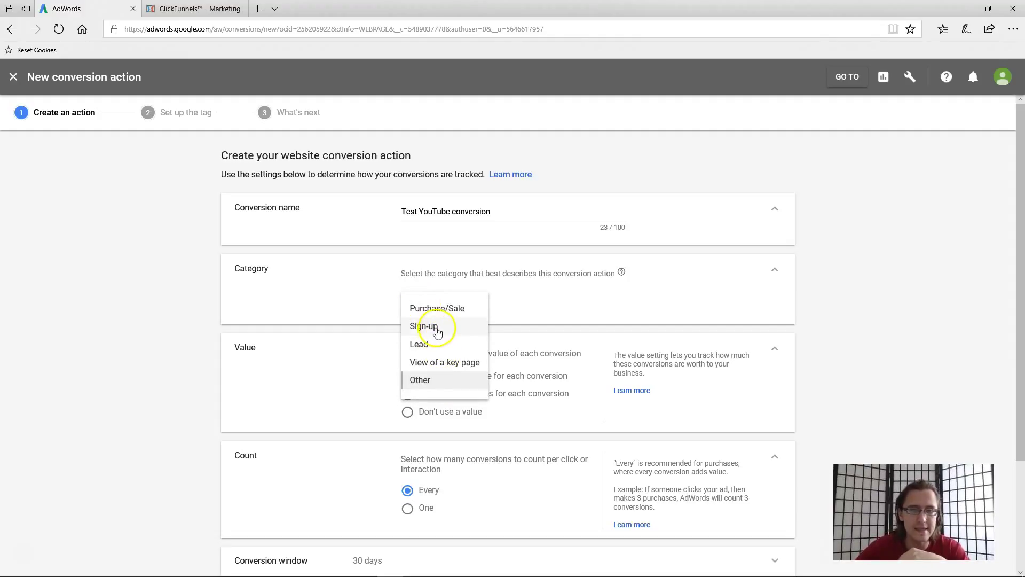
pyautogui.click(437, 331)
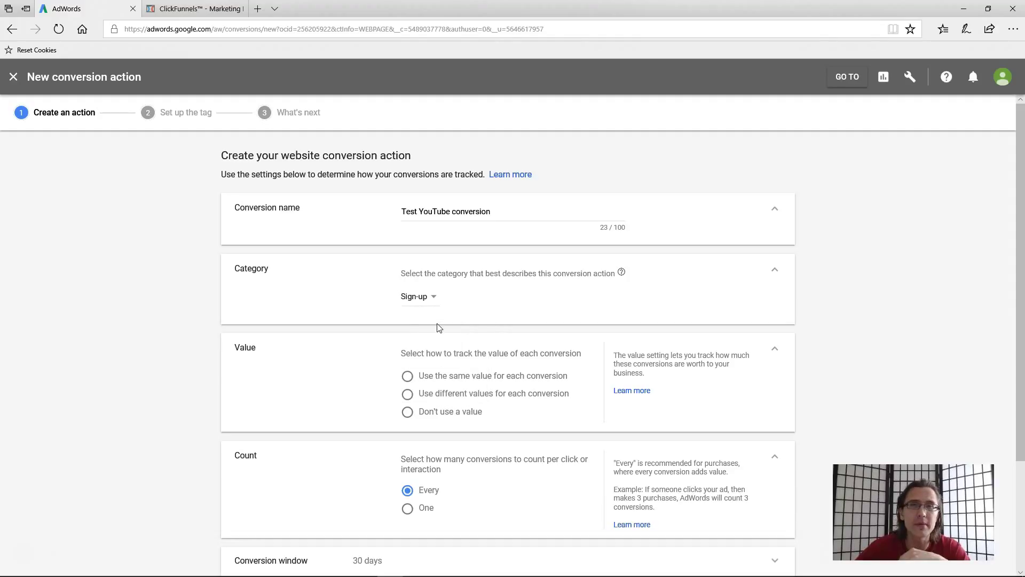
pyautogui.click(420, 298)
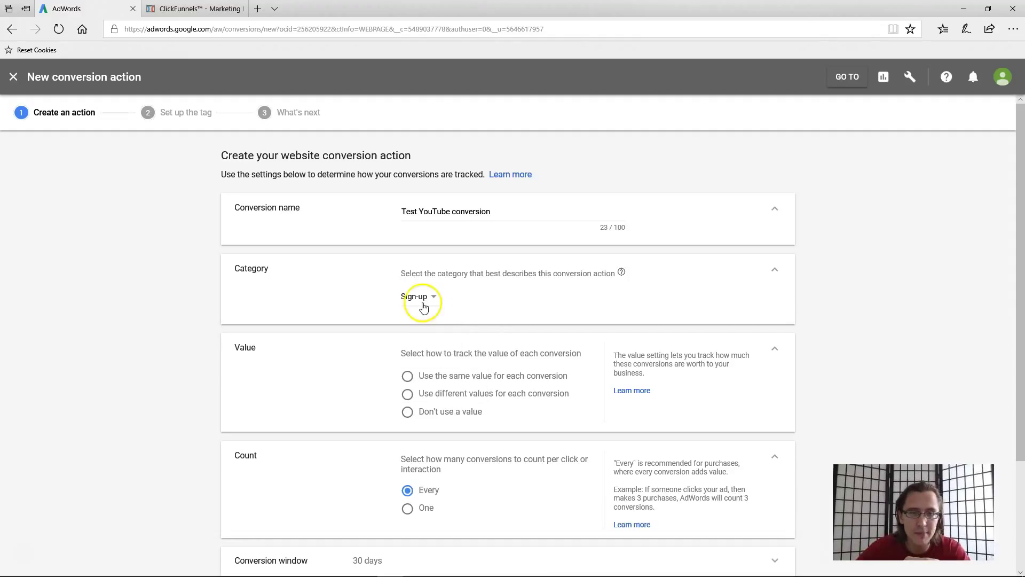
pyautogui.click(435, 346)
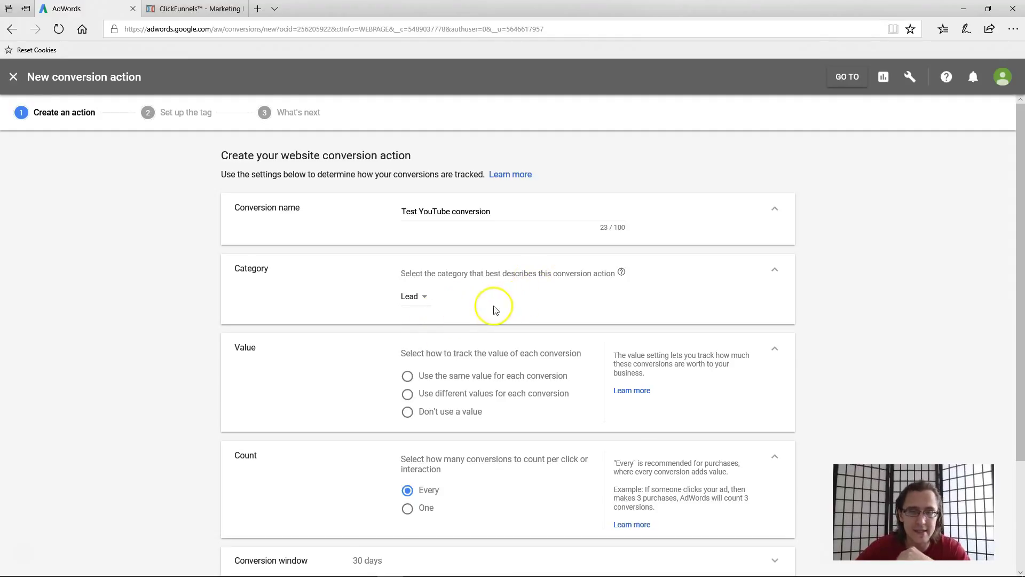
# - Give every conversion the same value of 1 USD, keeping the Lead category
pyautogui.scroll(-3, 422, 256)
pyautogui.scroll(2, 491, 288)
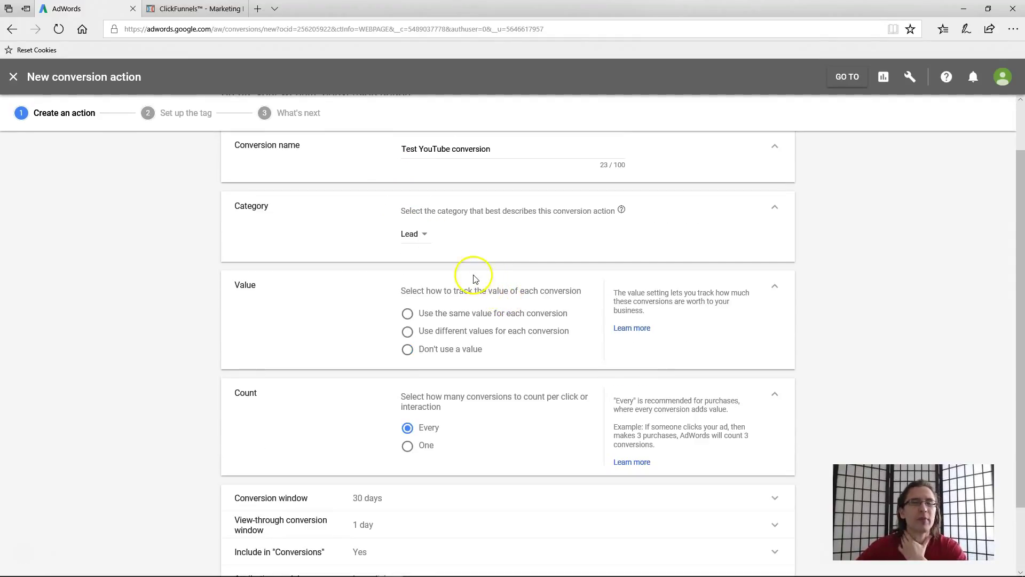
pyautogui.click(465, 316)
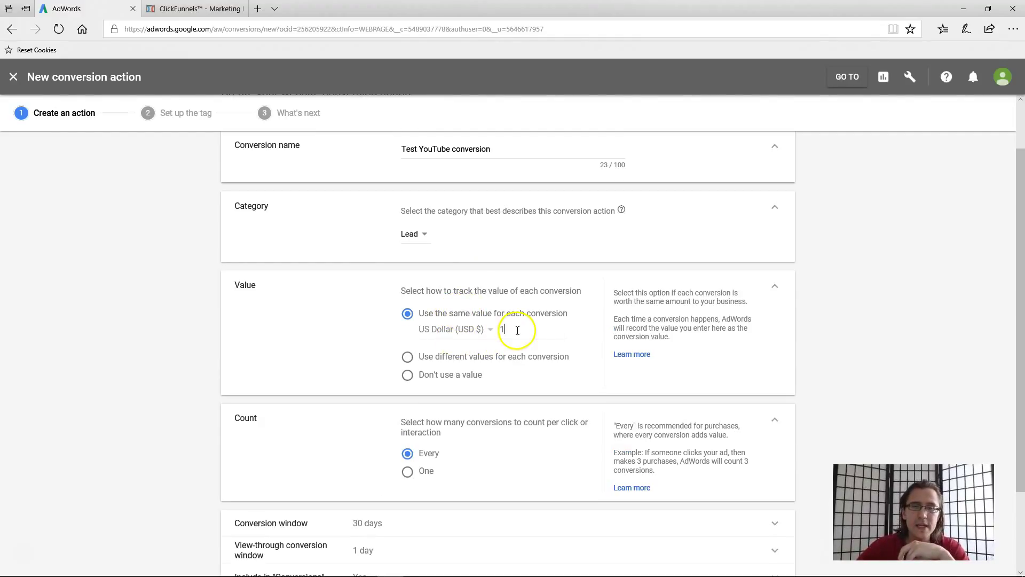
pyautogui.doubleClick(494, 330)
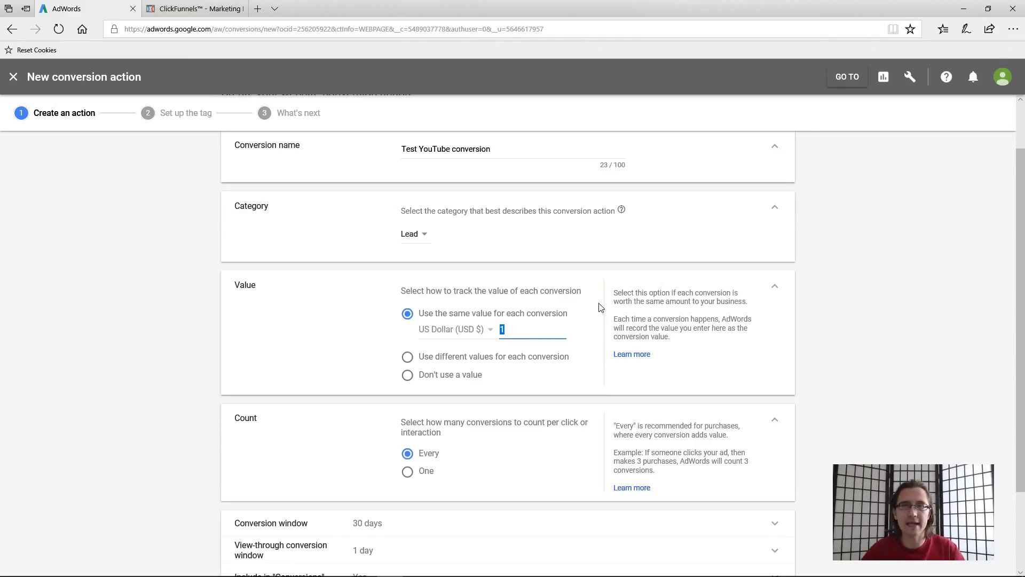
pyautogui.click(411, 235)
pyautogui.click(524, 328)
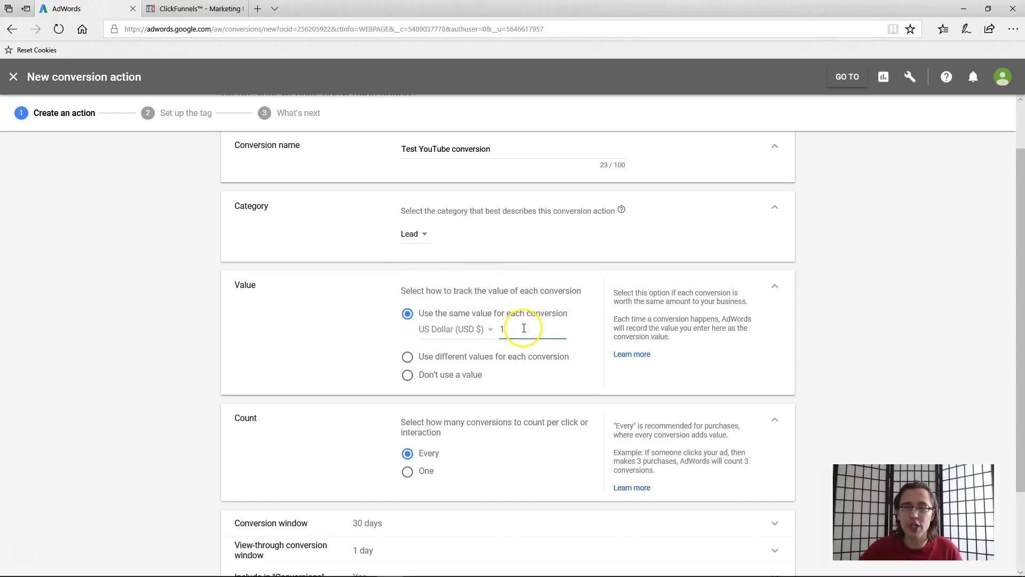
pyautogui.click(521, 326)
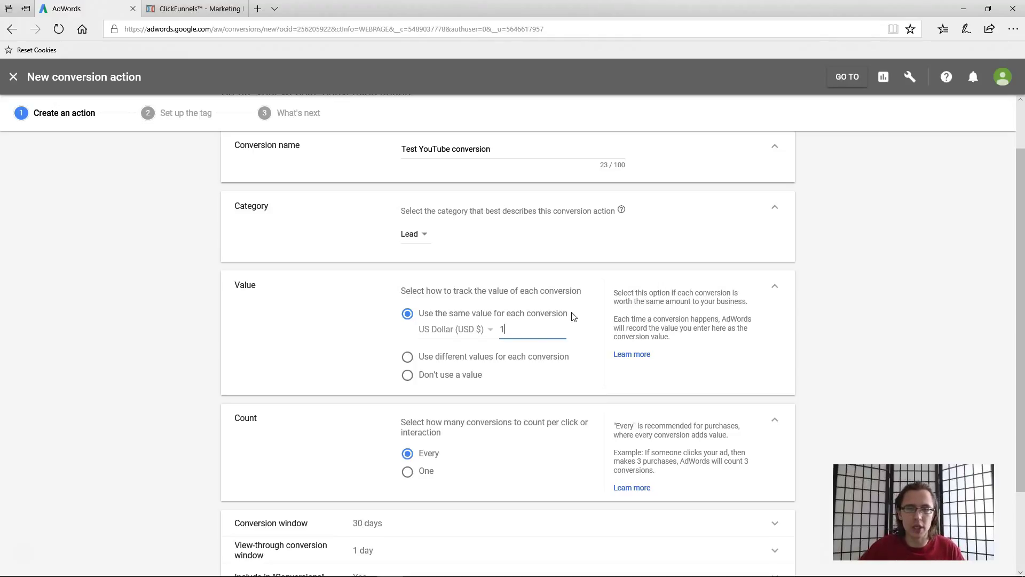
pyautogui.click(447, 375)
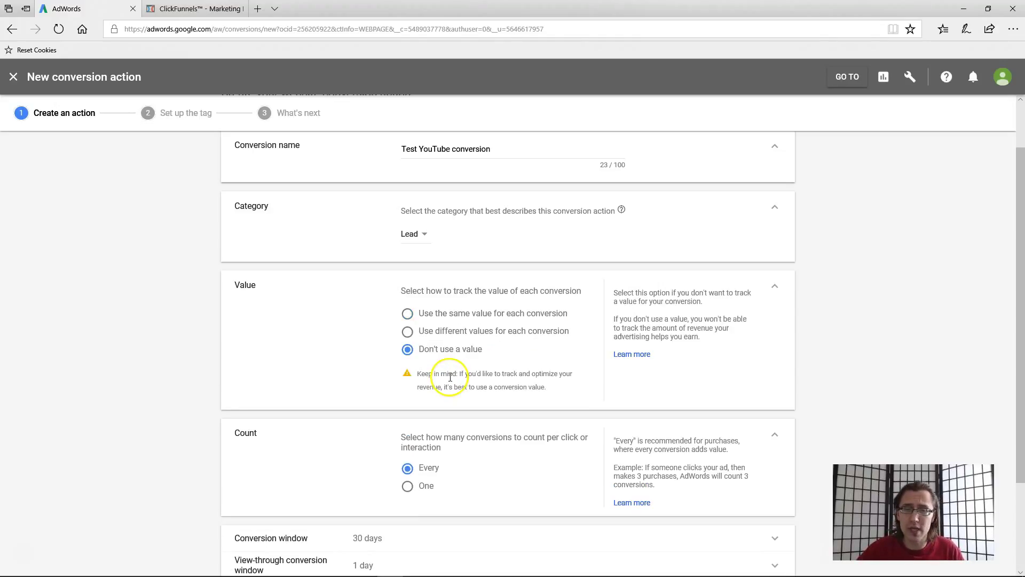
pyautogui.click(448, 331)
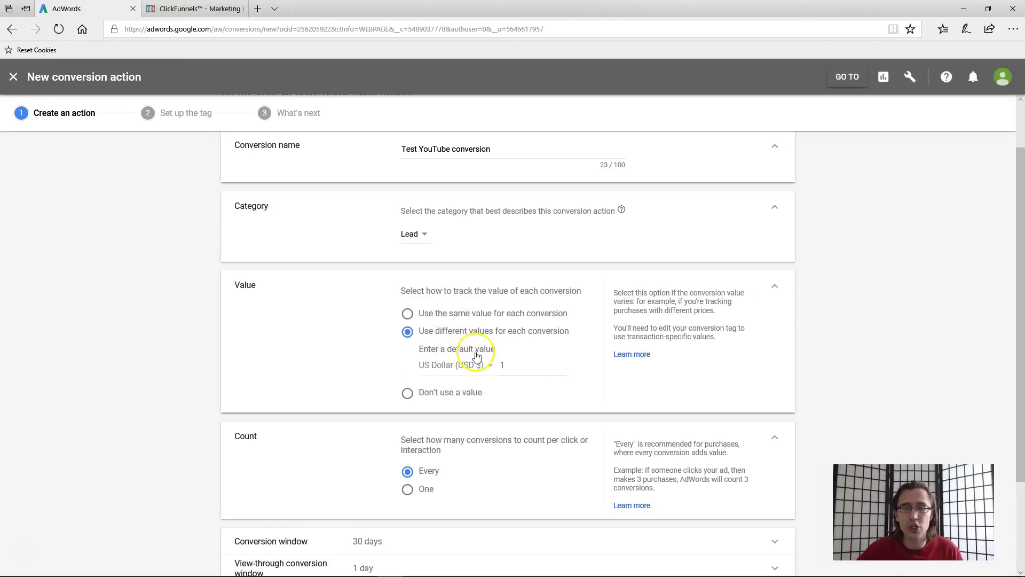
pyautogui.moveTo(518, 365); pyautogui.dragTo(492, 365)
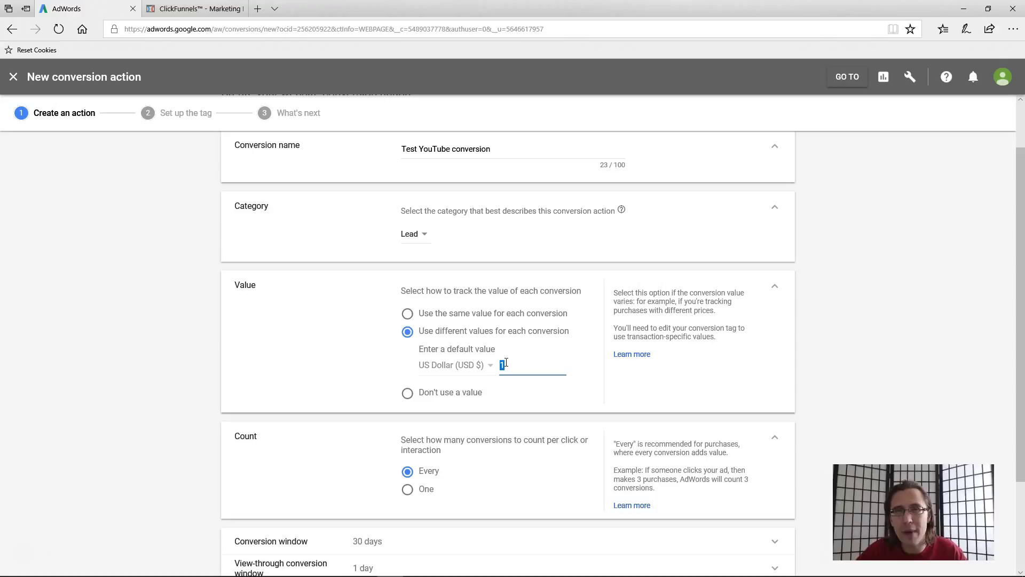
pyautogui.click(470, 313)
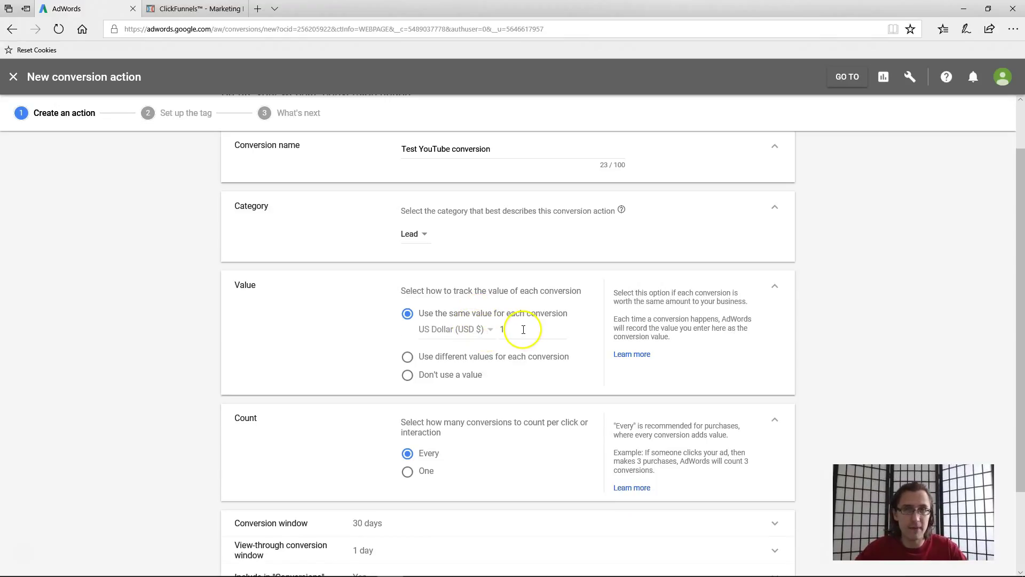
# - Set Count to One conversion per click or interaction
pyautogui.scroll(-2, 525, 353)
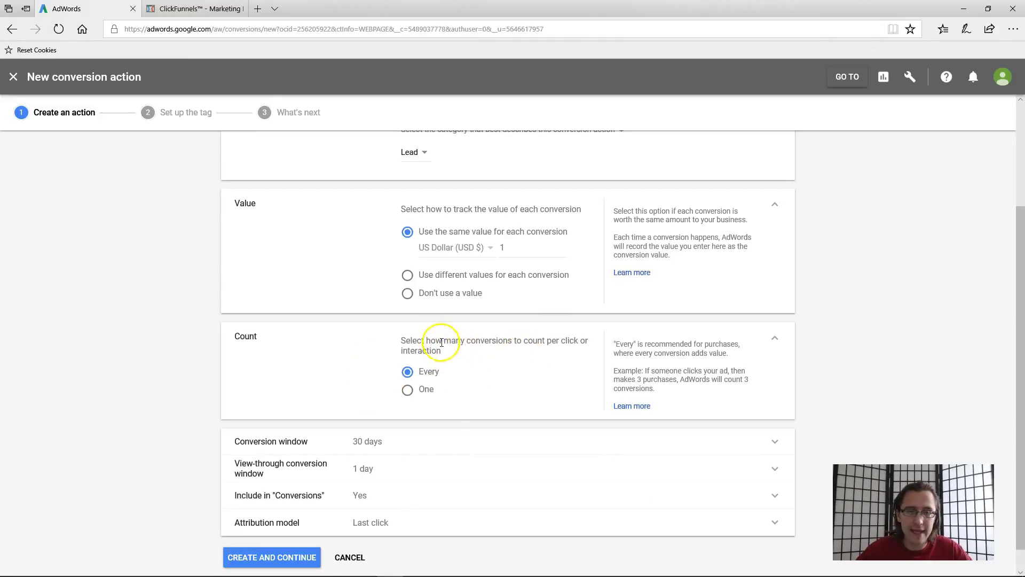
pyautogui.moveTo(427, 340); pyautogui.dragTo(486, 343)
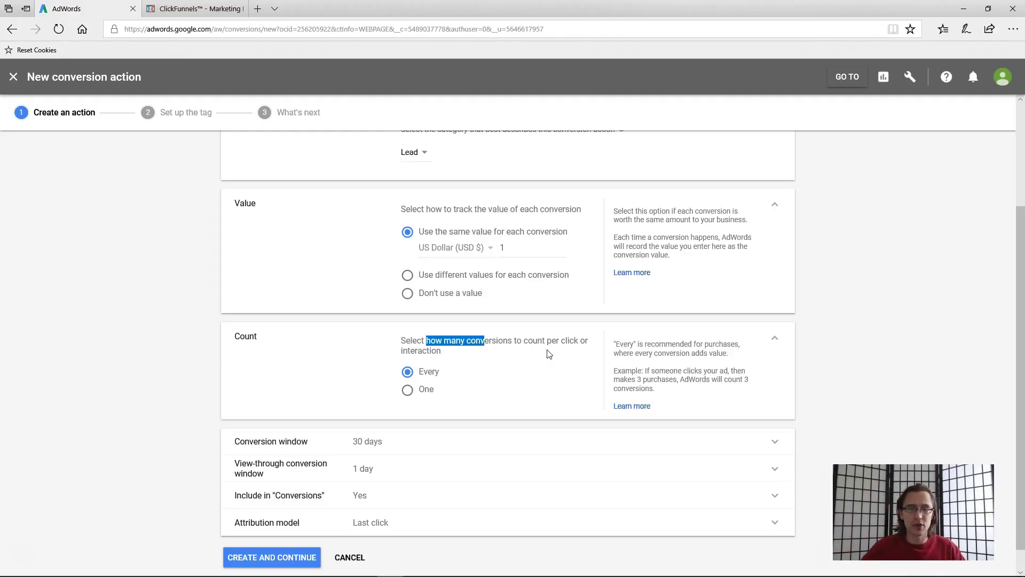
pyautogui.click(424, 395)
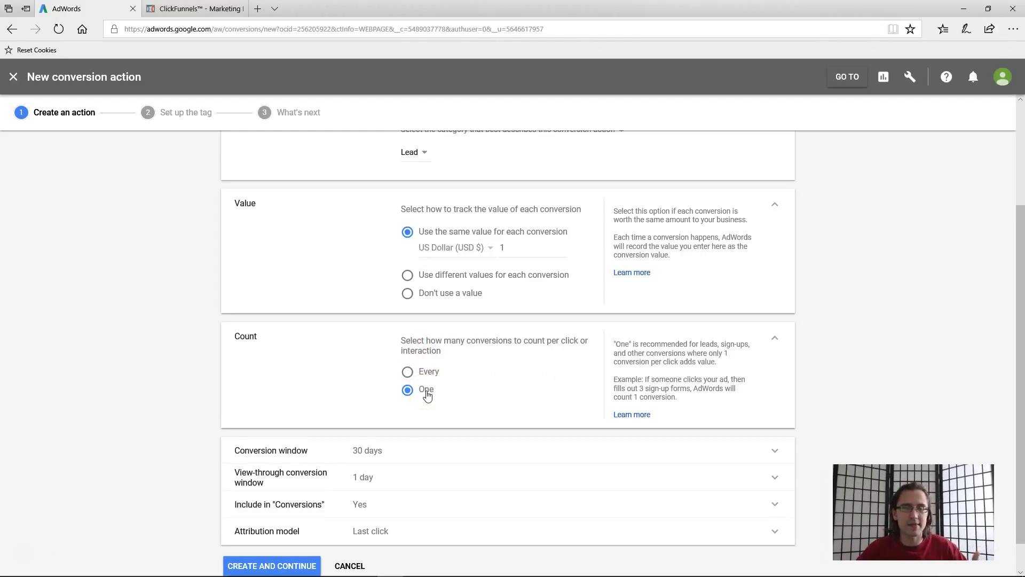
pyautogui.click(425, 388)
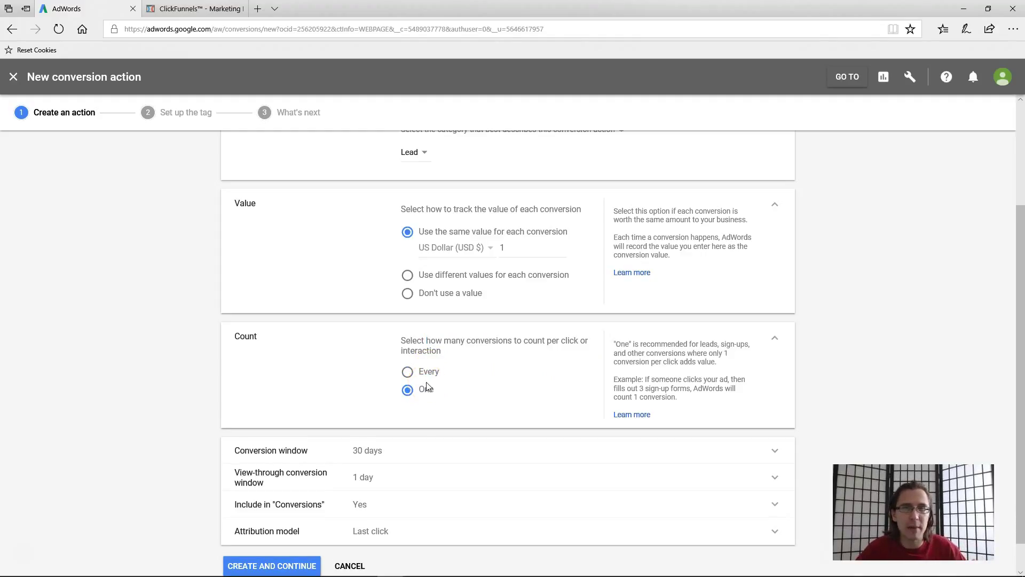
pyautogui.scroll(-1, 428, 382)
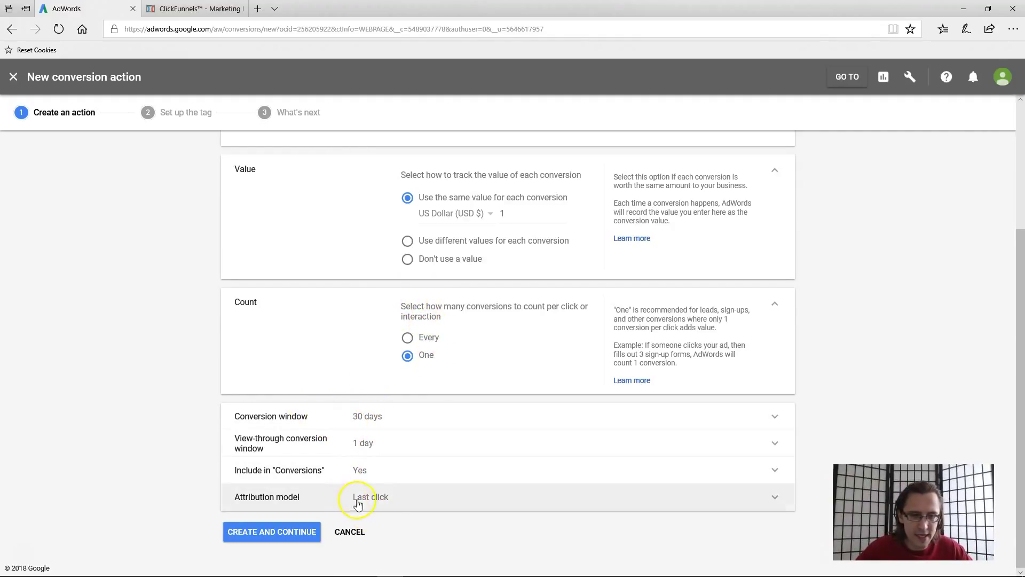
# - Keep the conversion window at 30 days
pyautogui.click(379, 417)
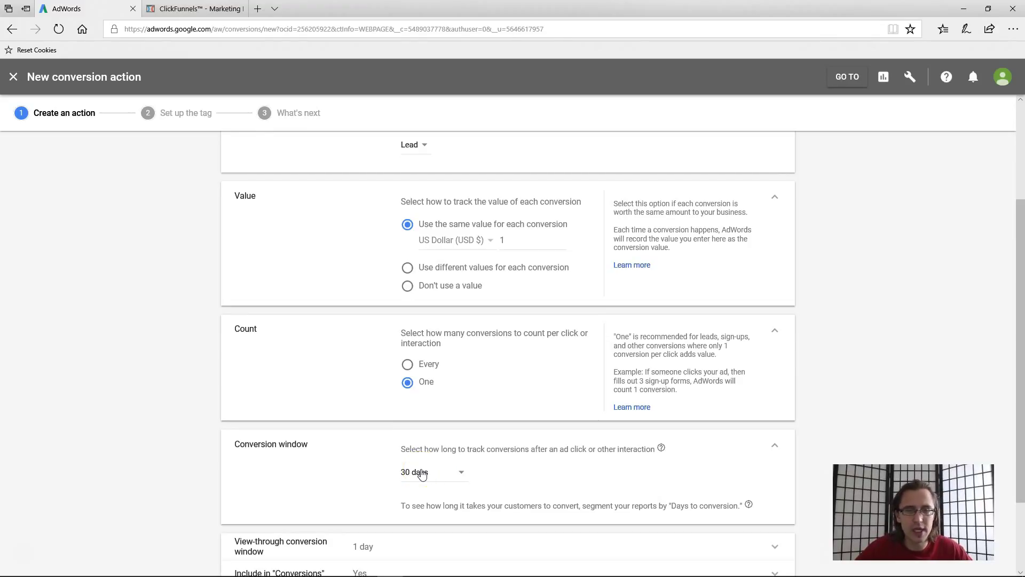
pyautogui.click(609, 369)
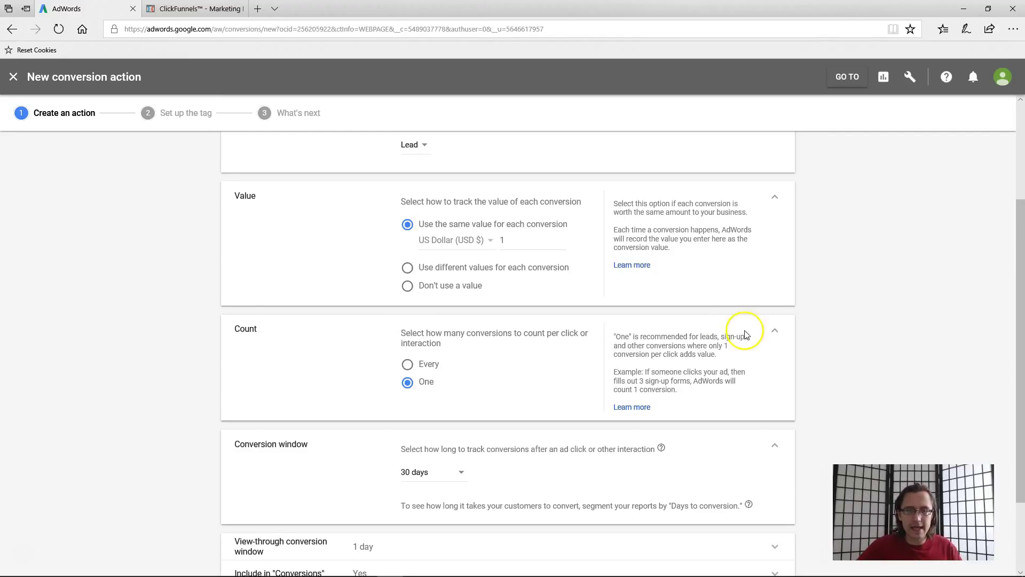
pyautogui.click(411, 481)
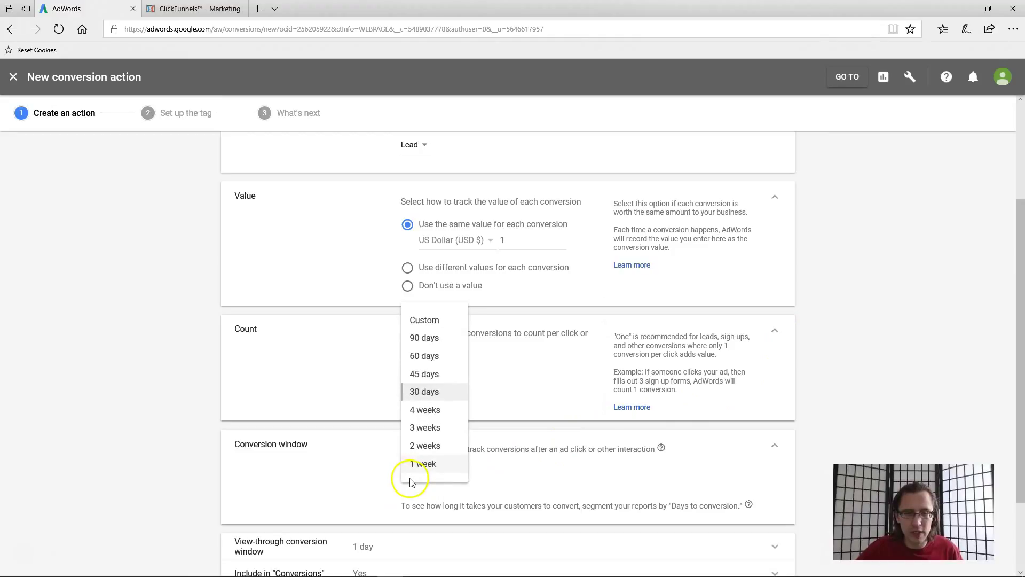
pyautogui.click(419, 391)
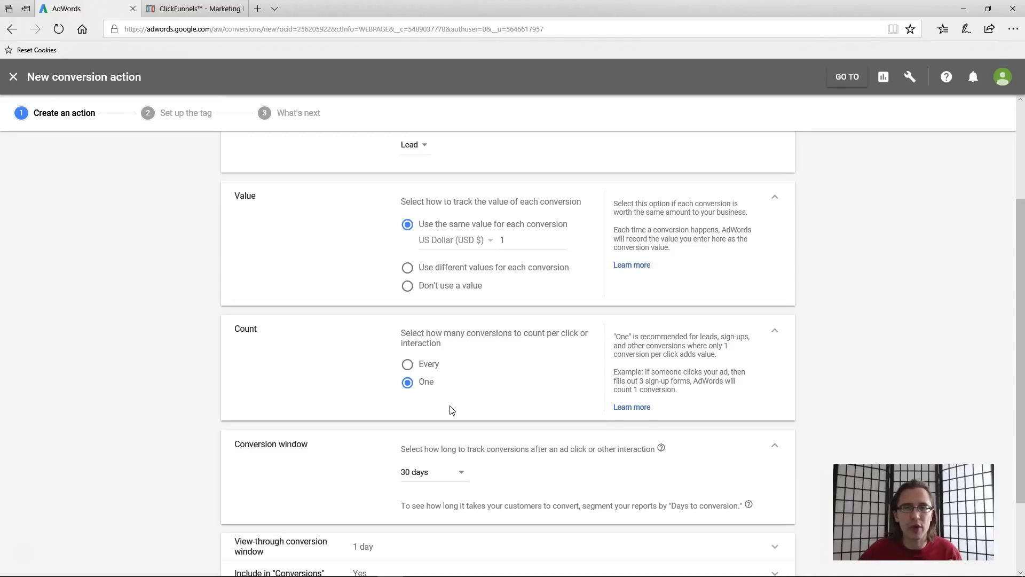
# - Expand the view-through window, Include in 'Conversions' and attribution model settings for review
pyautogui.scroll(-3, 452, 410)
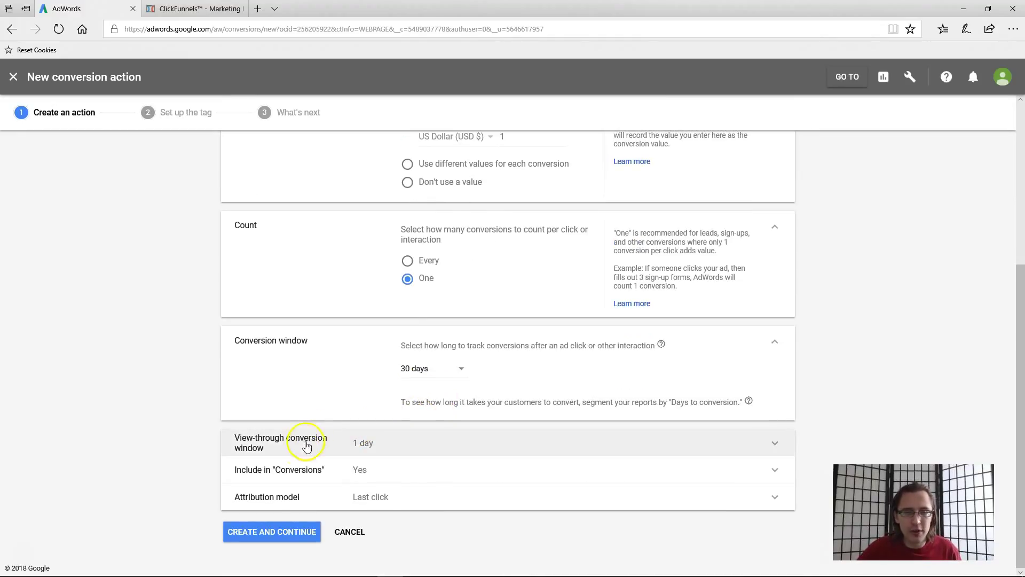
pyautogui.click(308, 444)
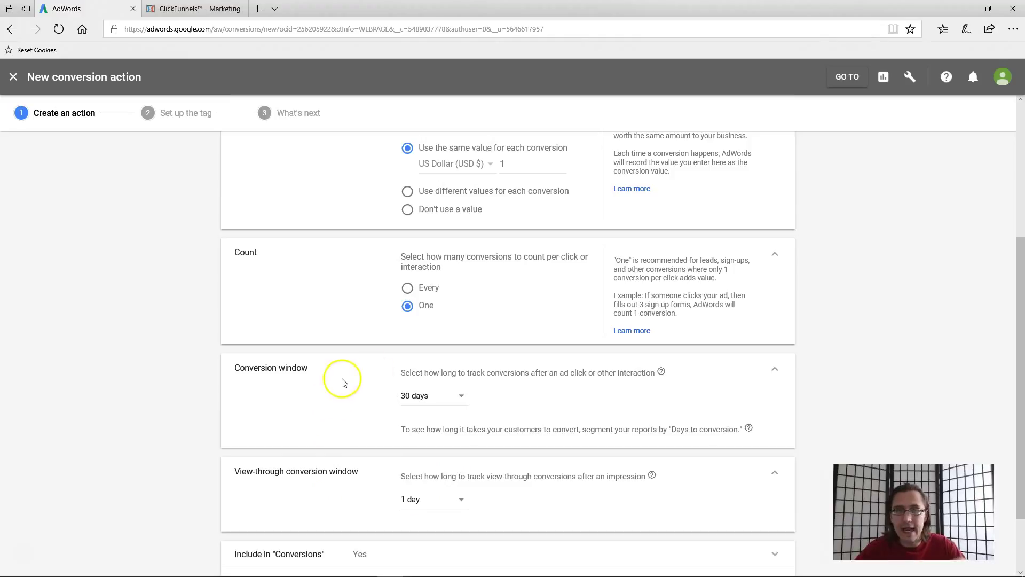
pyautogui.scroll(-3, 430, 387)
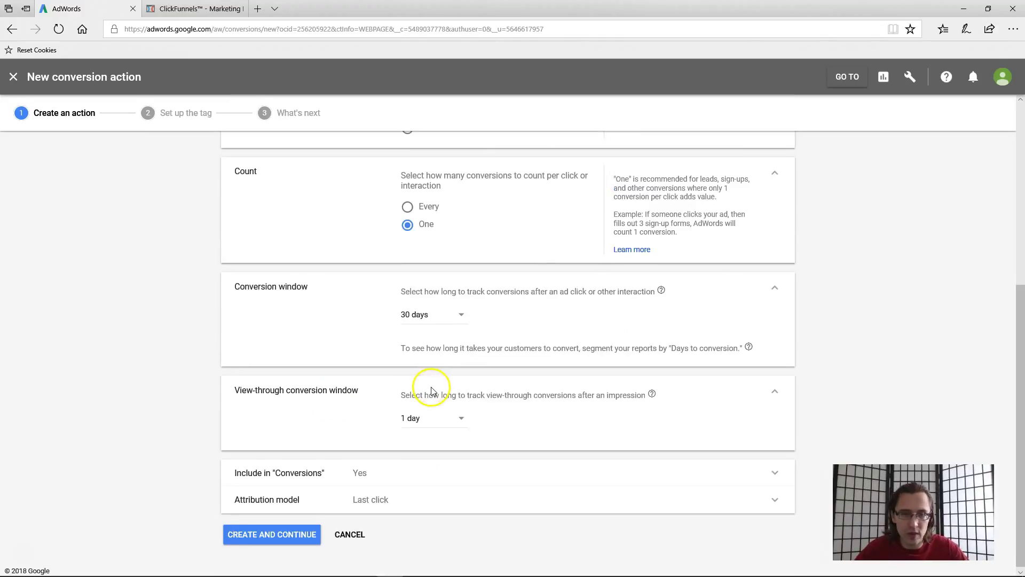
pyautogui.click(303, 473)
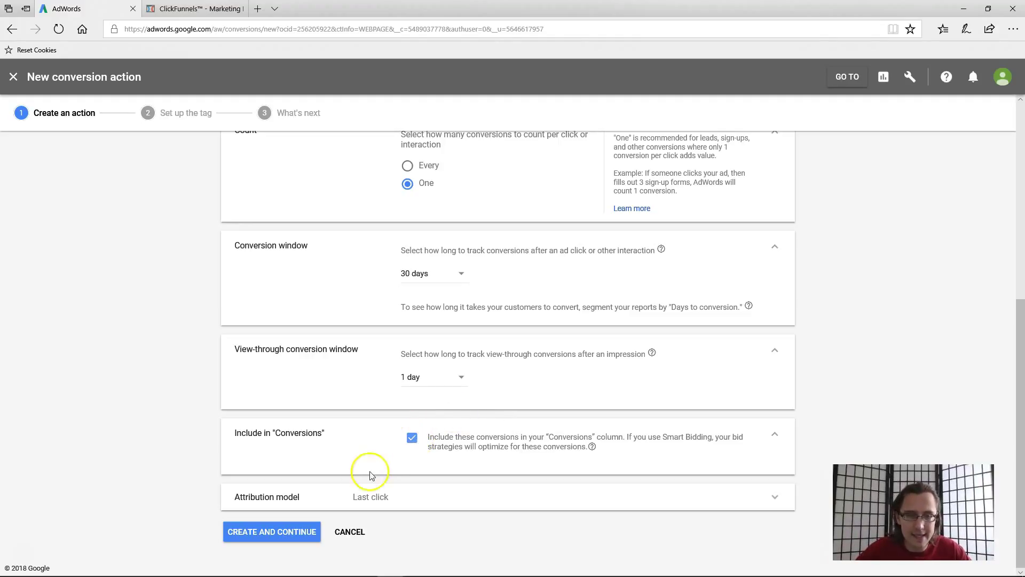
pyautogui.click(345, 500)
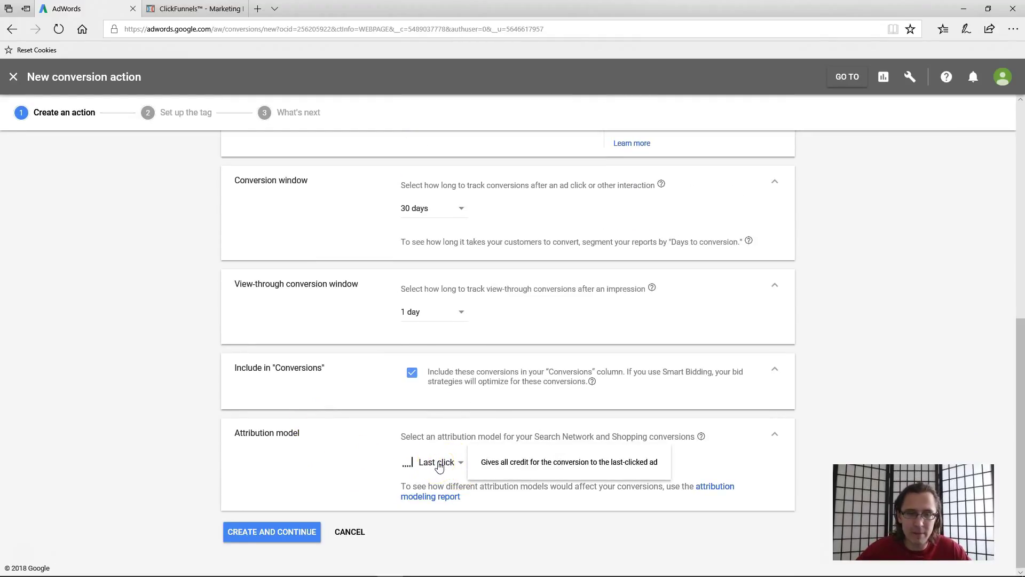
# - Keep Last click attribution after reviewing the models, then create the conversion action
pyautogui.click(439, 466)
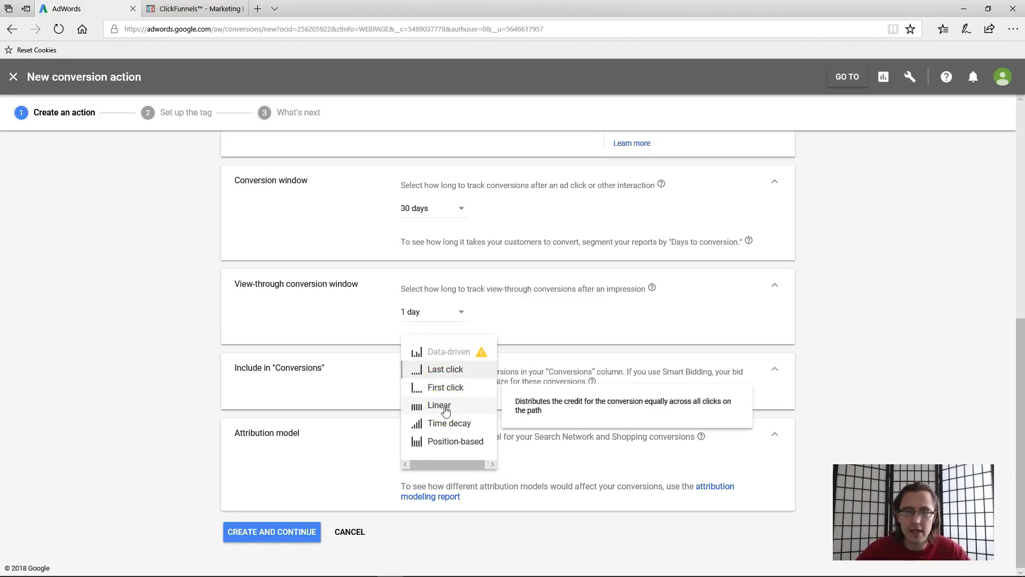
pyautogui.click(436, 408)
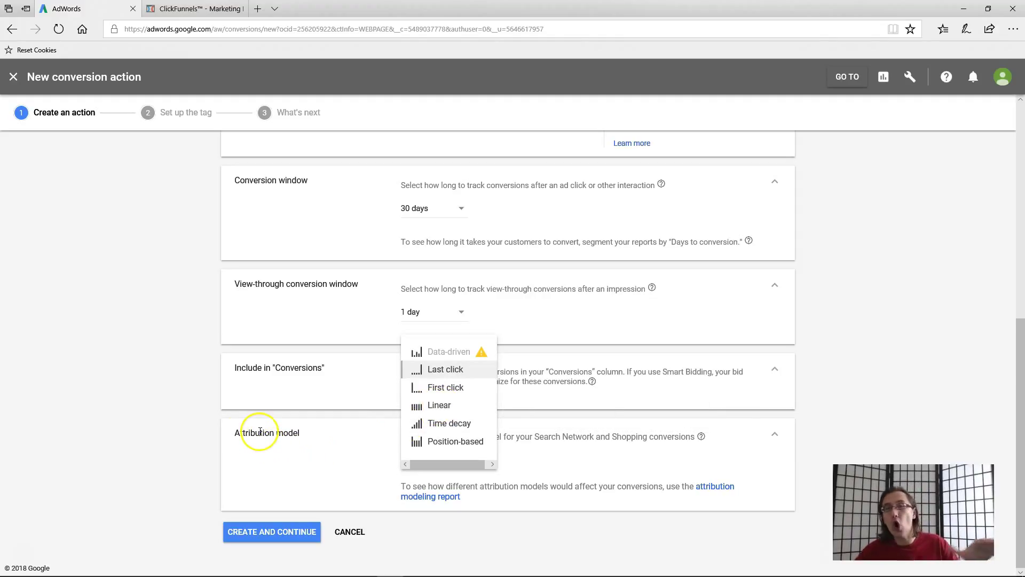
pyautogui.click(182, 441)
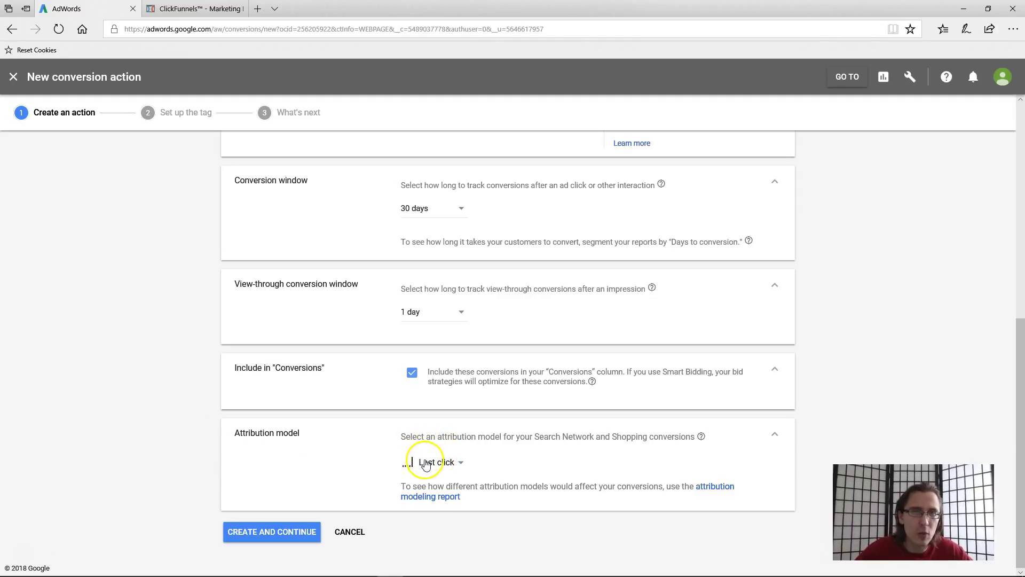
pyautogui.moveTo(431, 461)
pyautogui.click(271, 533)
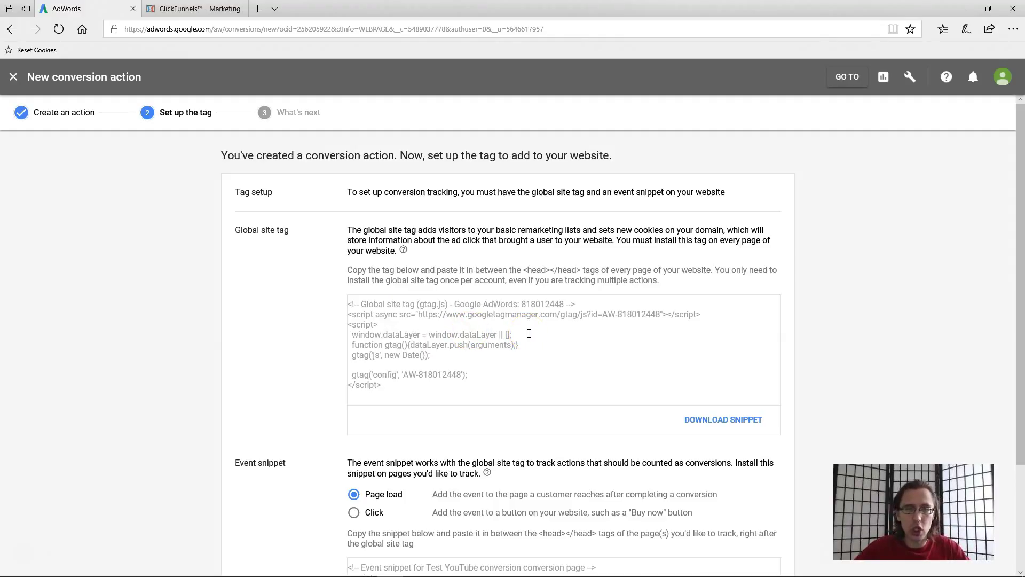
# - Copy the full global site tag code and go to the ClickFunnels funnel
pyautogui.moveTo(389, 393); pyautogui.dragTo(332, 298)
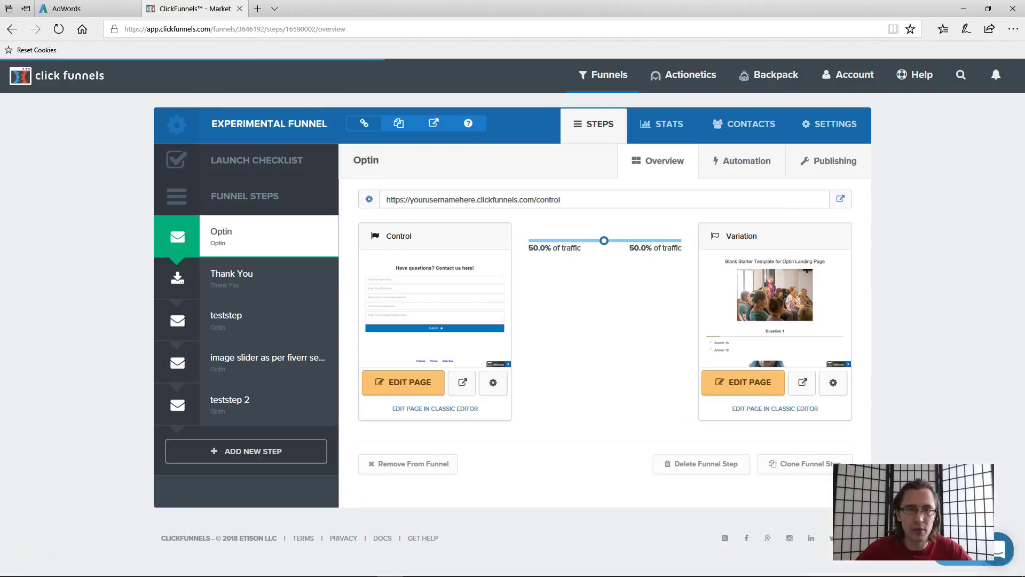
pyautogui.click(197, 9)
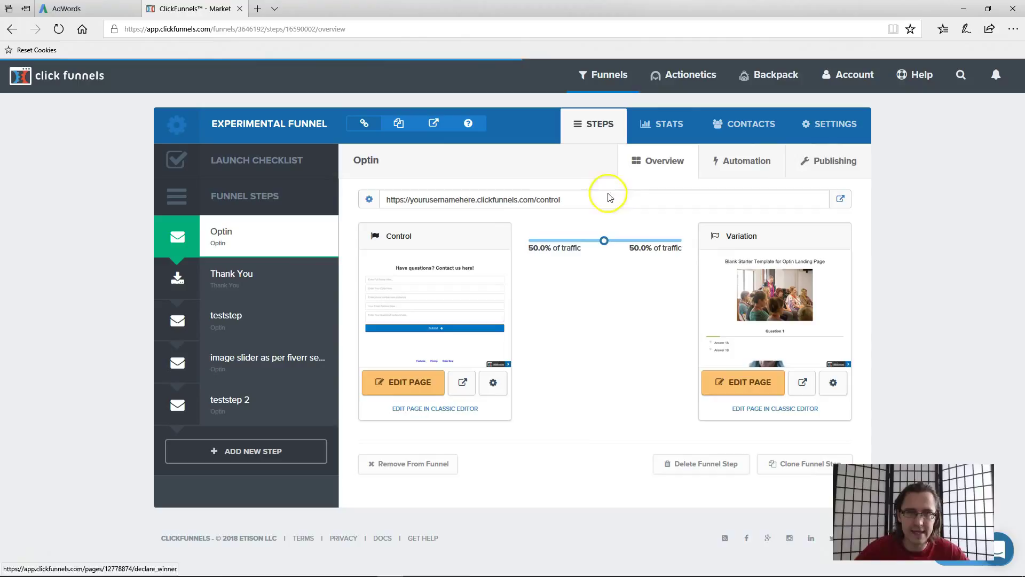
# - Paste the AdWords global site tag below the Facebook pixel in the funnel's head tracking code
pyautogui.click(823, 129)
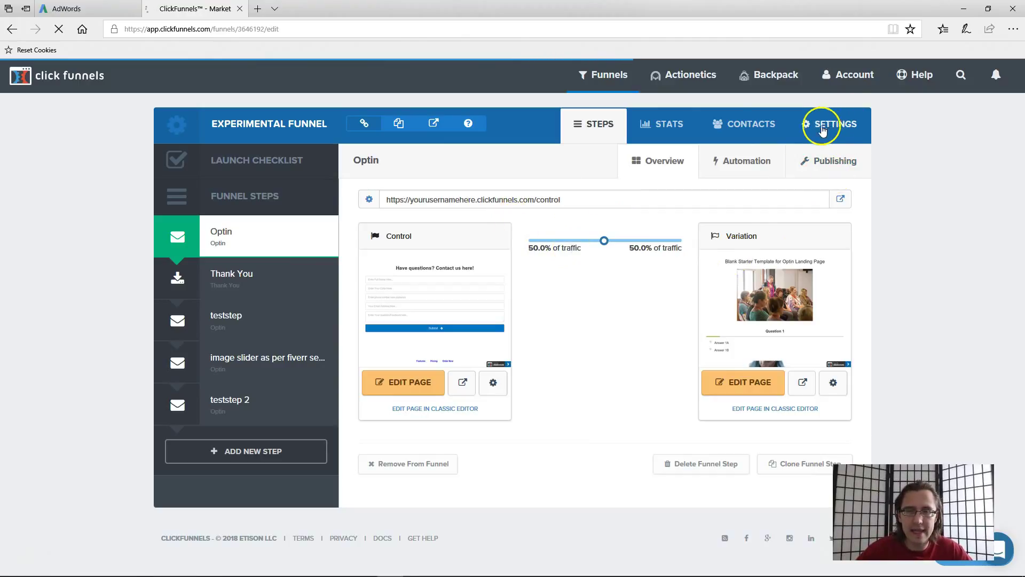
pyautogui.scroll(-2, 526, 341)
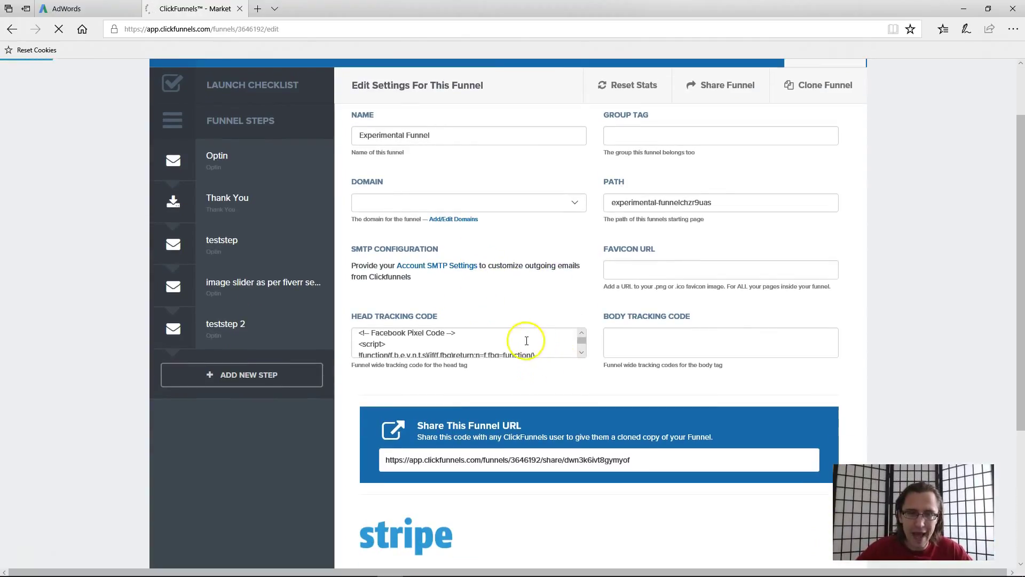
pyautogui.scroll(-4, 526, 341)
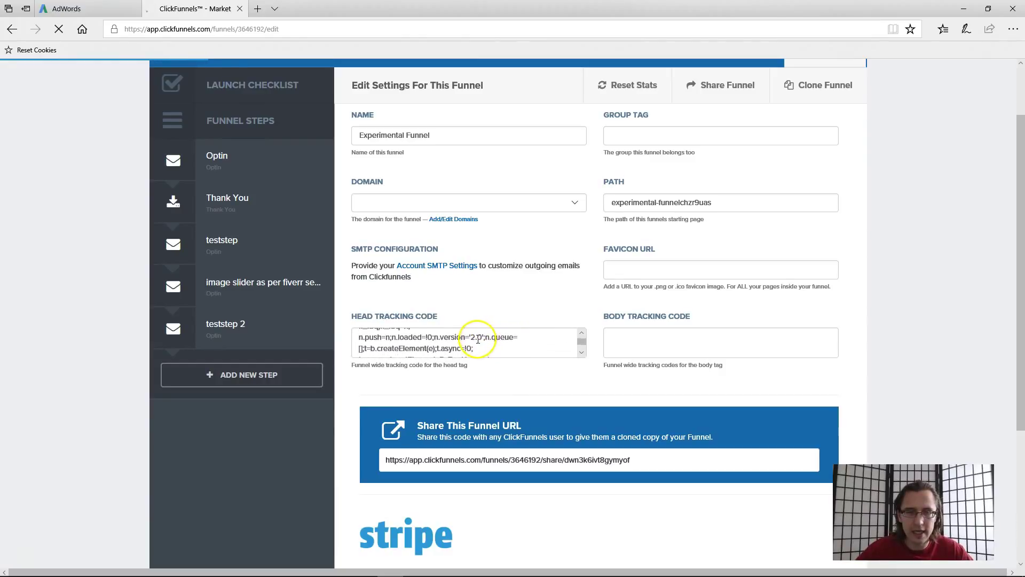
pyautogui.scroll(-6, 478, 340)
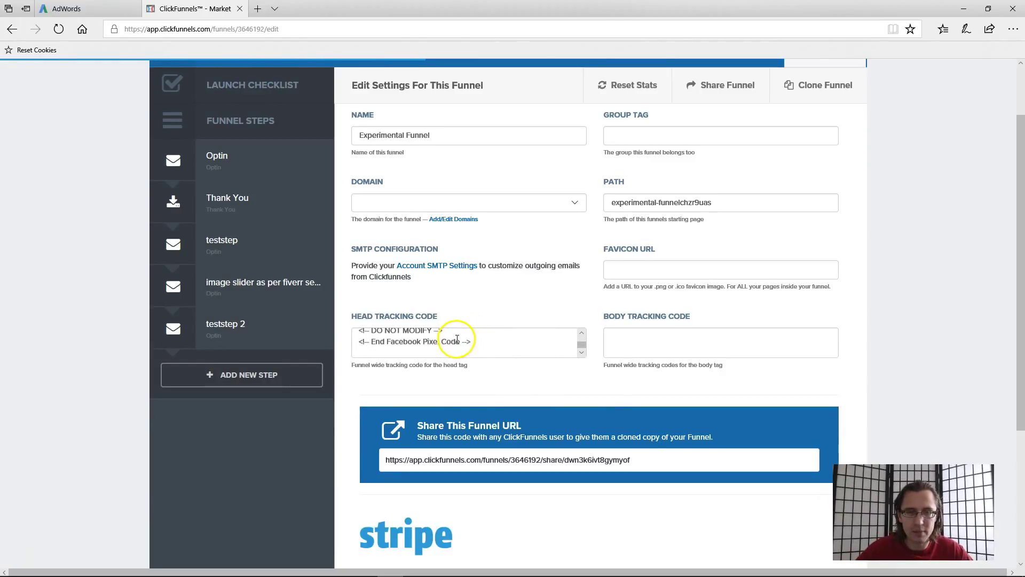
pyautogui.scroll(-2, 457, 339)
pyautogui.click(391, 273)
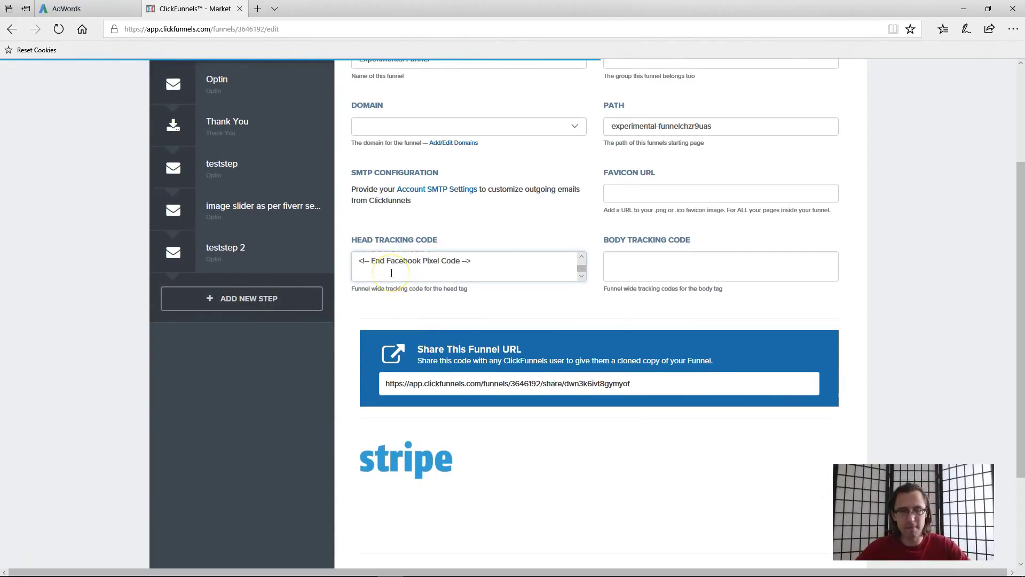
pyautogui.write('<!-- Global site tag (gtag.js) - Google AdWords: 918012448 --> <script async src="https://www.googletagmanager.com/gtag/js?id=AW-918012448"></script> <script>   window.dataLayer = window.dataLayer || [];   function gtag(){dataLayer.push(arguments);}   gtag(\'js\', new Date());    gtag(\'config\', \'AW-918012448\'); </script>')
# - Save and update the funnel settings
pyautogui.scroll(2, 408, 278)
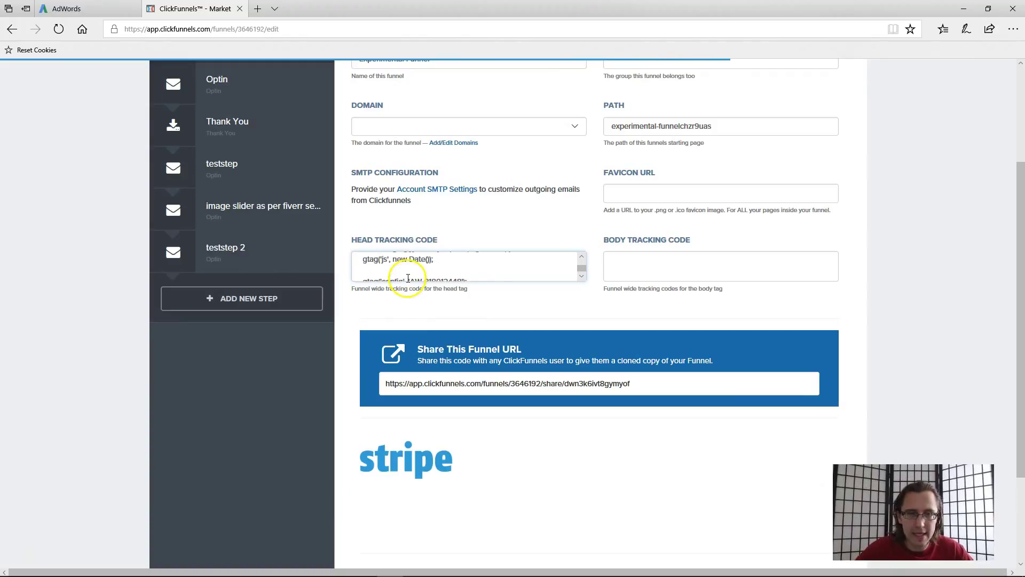
pyautogui.scroll(4, 408, 278)
pyautogui.scroll(3, 137, 331)
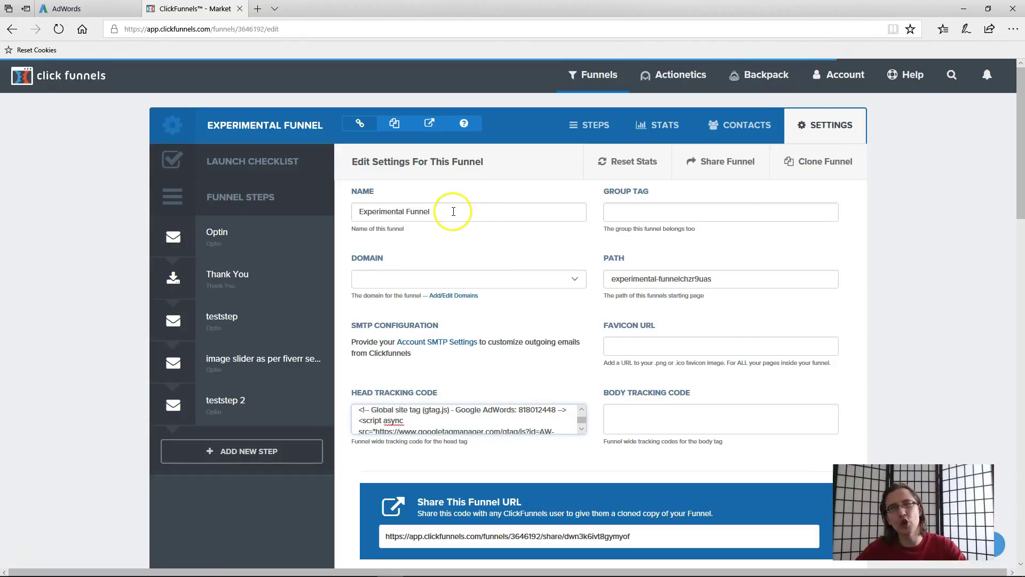
pyautogui.scroll(-7, 781, 290)
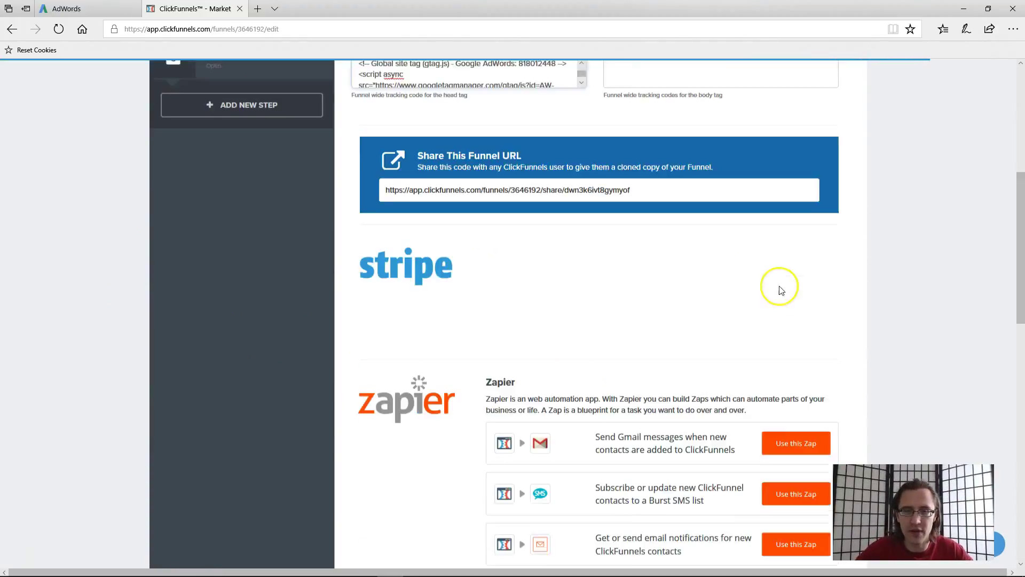
pyautogui.scroll(-15, 901, 315)
pyautogui.click(747, 472)
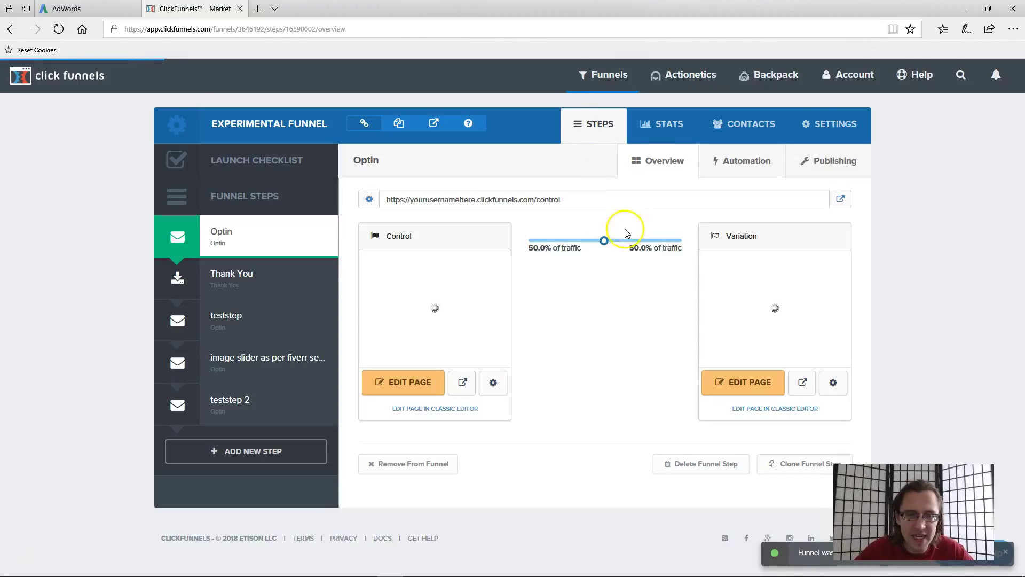
# - Copy the AdWords conversion event snippet and return to the ClickFunnels funnel steps
pyautogui.click(68, 8)
pyautogui.scroll(-2, 403, 338)
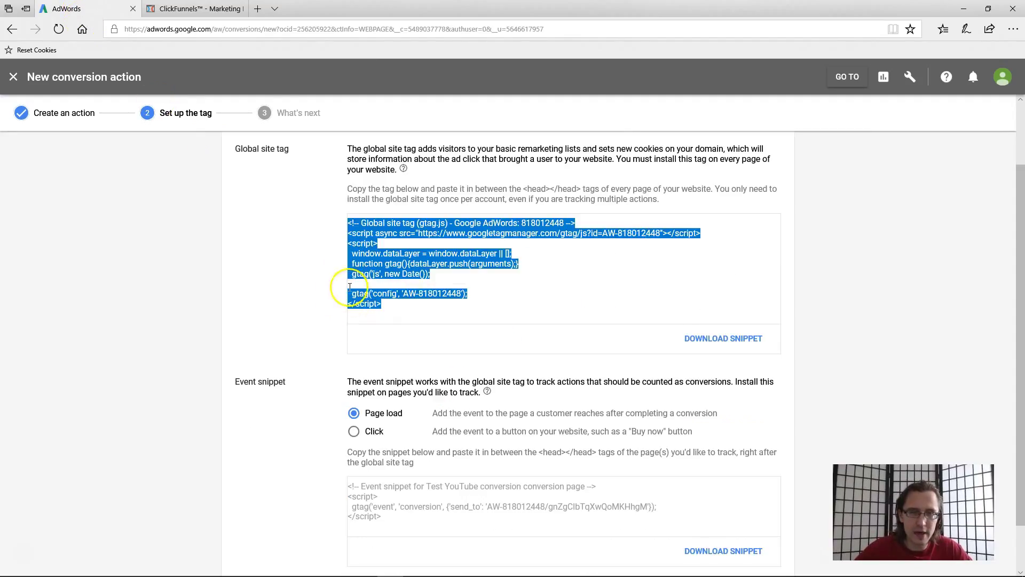
pyautogui.scroll(-2, 473, 436)
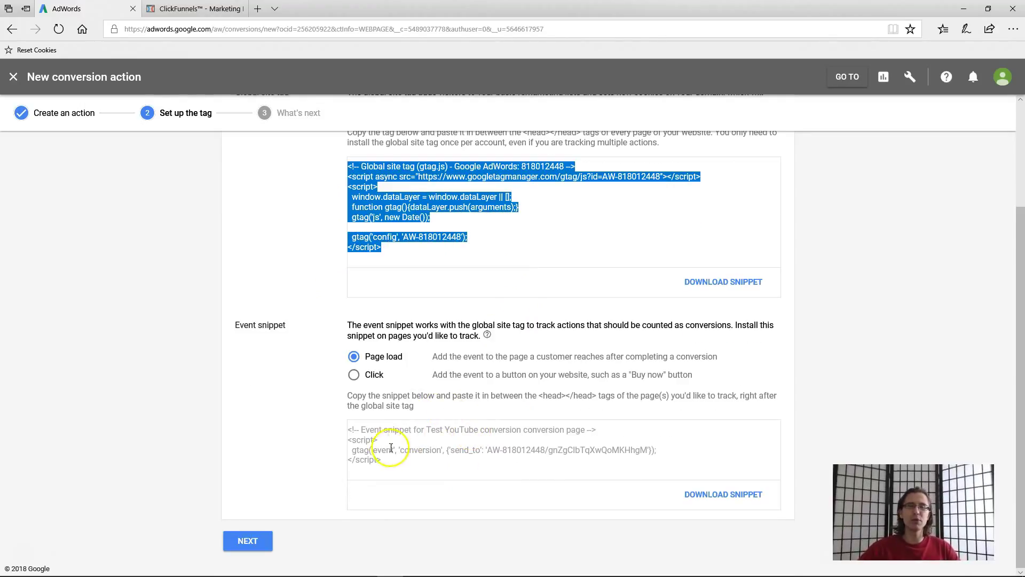
pyautogui.moveTo(386, 467); pyautogui.dragTo(329, 423)
pyautogui.hotkey('ctrl', 'c')
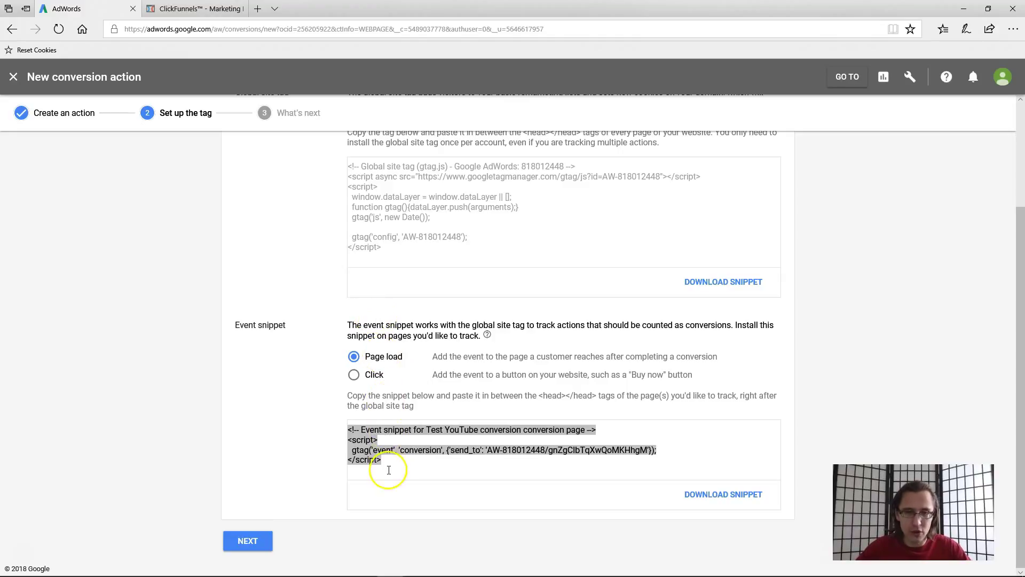
pyautogui.click(224, 9)
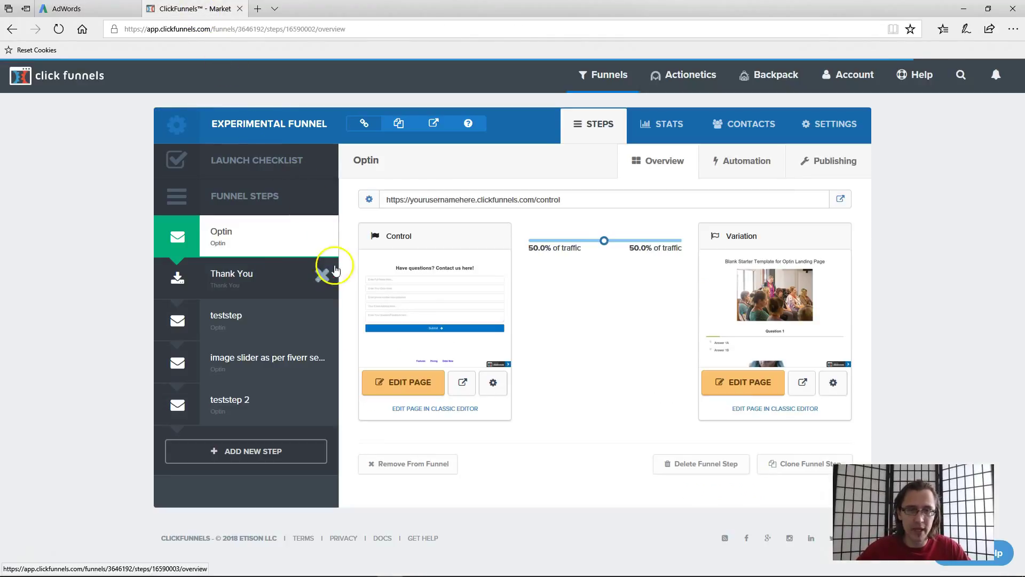
# - Open the Thank You page in the editor and bring up its Tracking Code settings
pyautogui.click(249, 289)
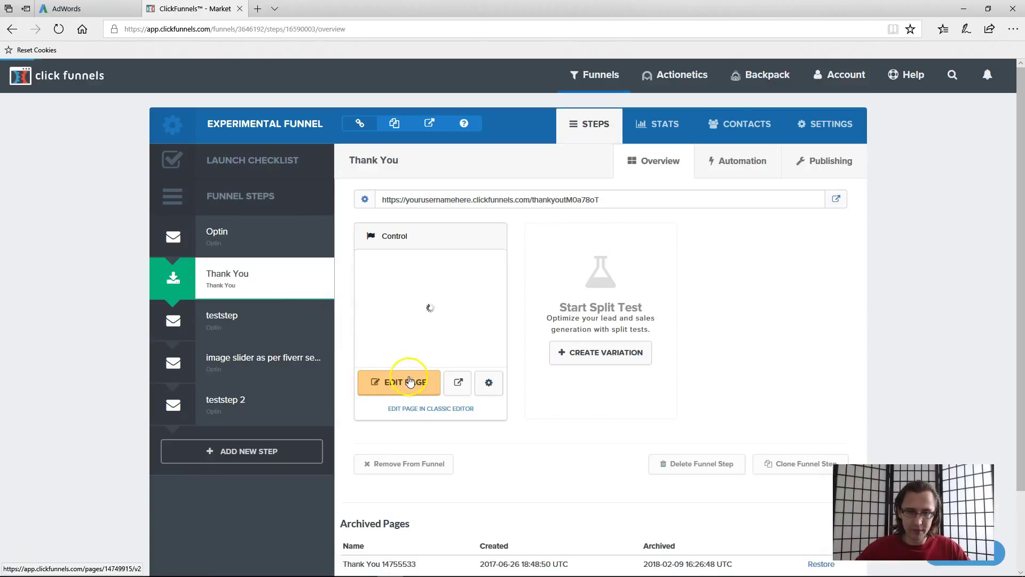
pyautogui.click(401, 384)
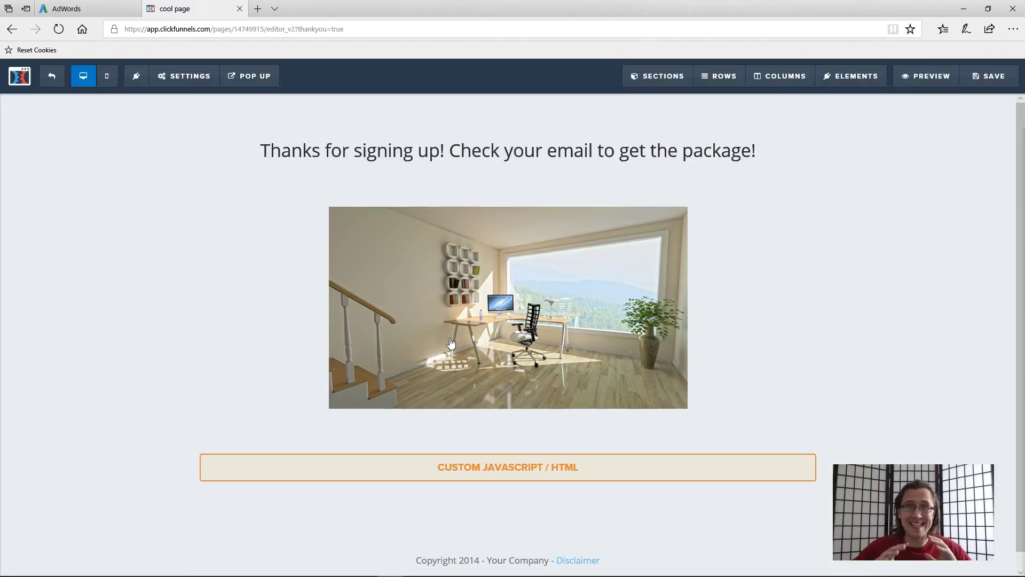
pyautogui.click(198, 77)
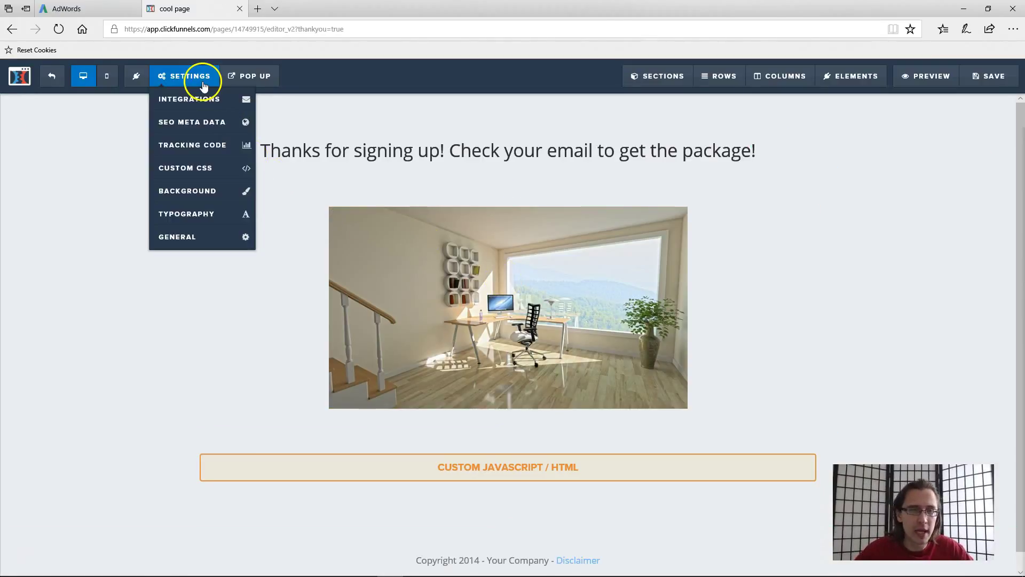
pyautogui.click(203, 150)
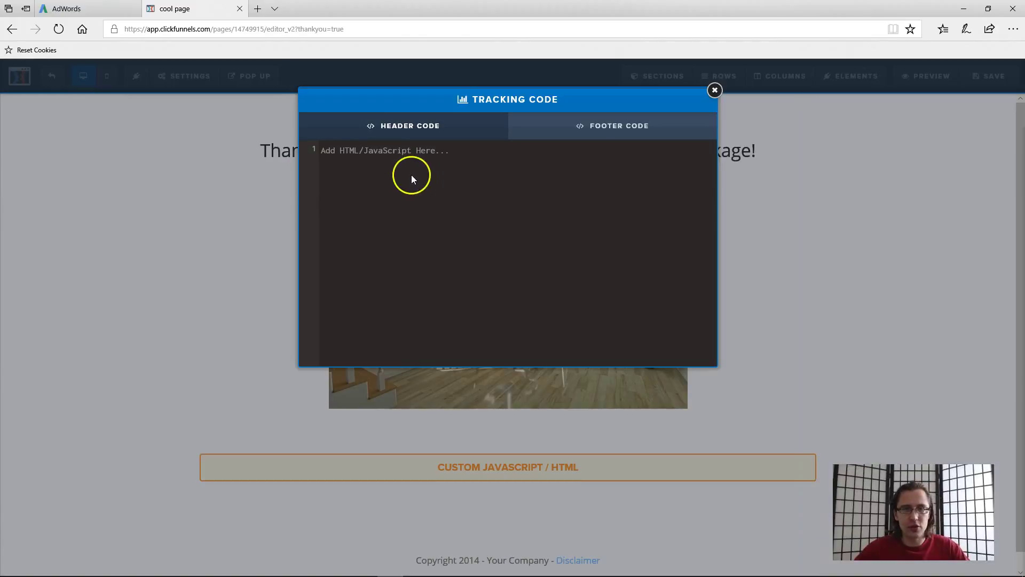
# - Paste the event snippet into the Header Code and close the settings
pyautogui.click(366, 153)
pyautogui.hotkey('ctrl', 'v')
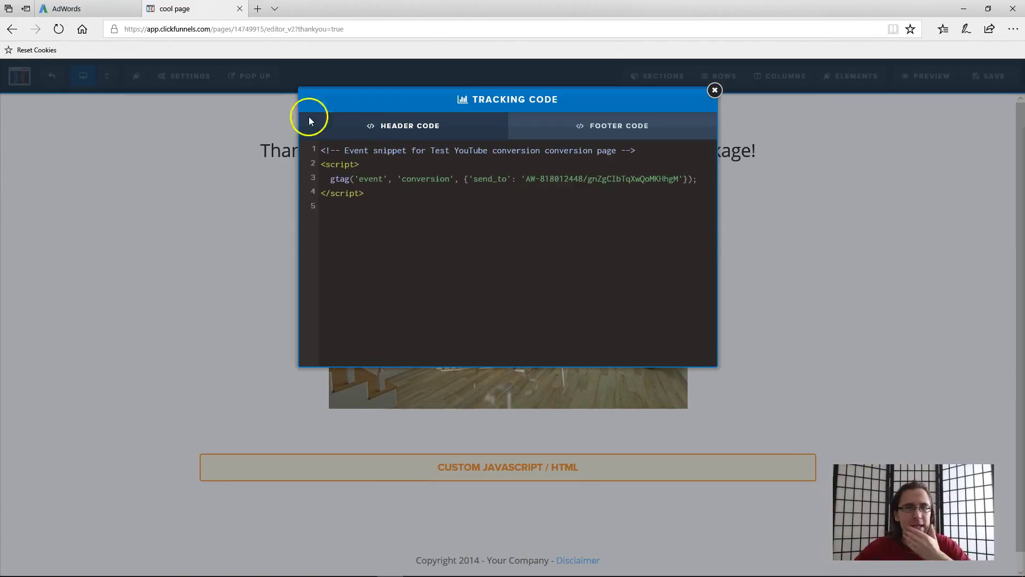
pyautogui.click(291, 115)
pyautogui.click(80, 8)
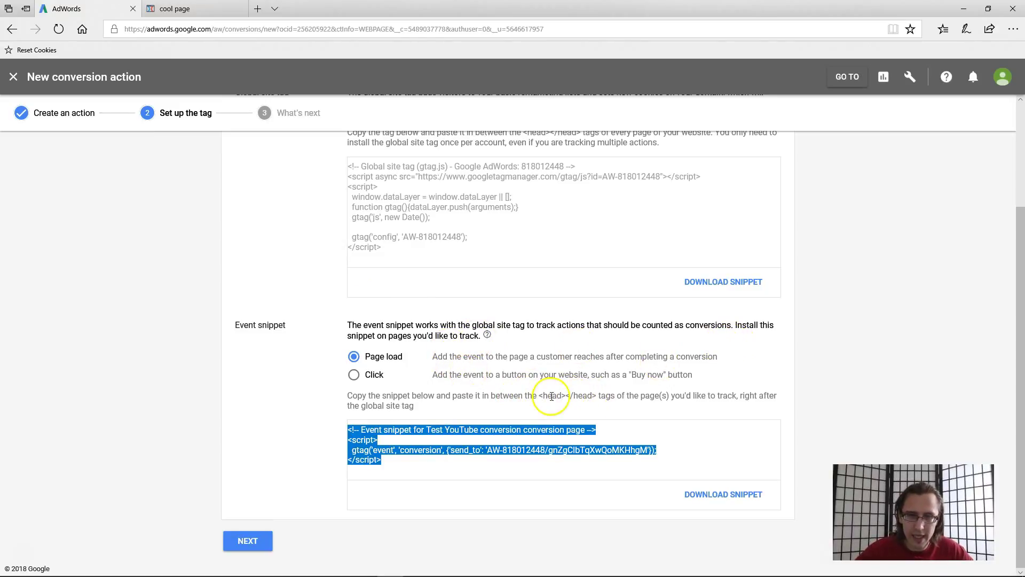
# - Save the 'cool page' Thank You page edits and exit to the Experimental Funnel's Thank You step
pyautogui.scroll(3, 550, 399)
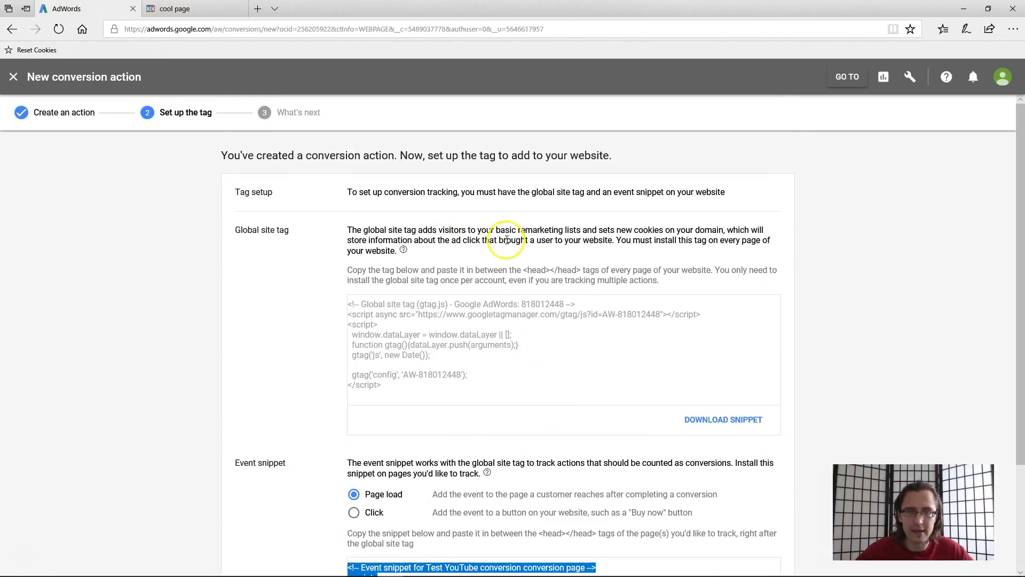
pyautogui.scroll(-3, 534, 289)
pyautogui.click(175, 8)
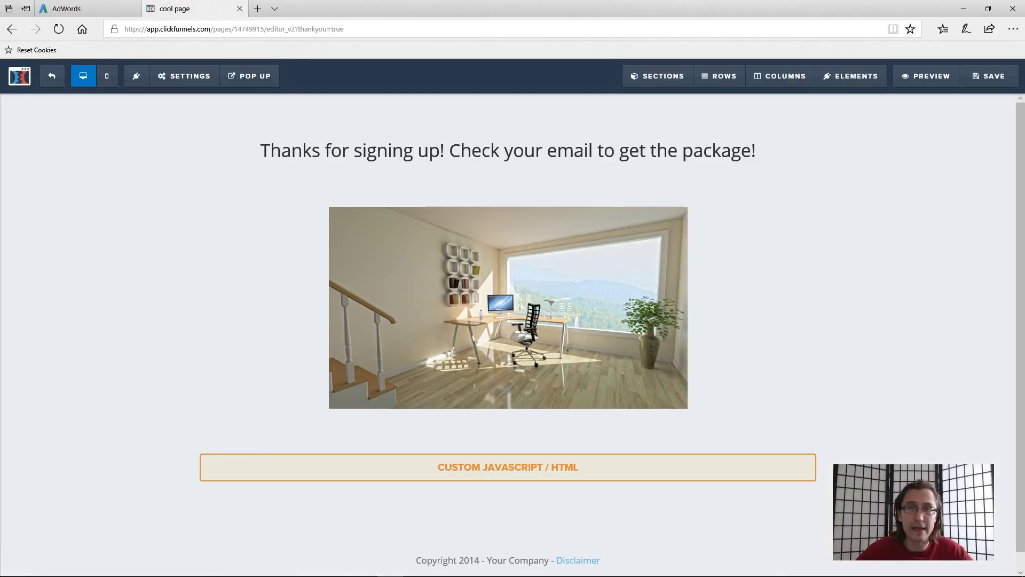
pyautogui.click(994, 76)
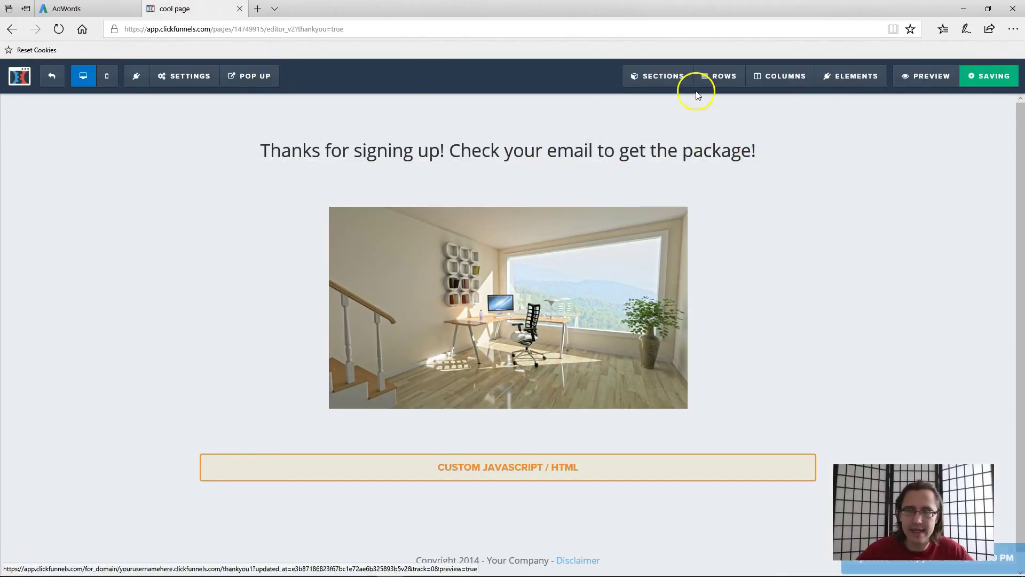
pyautogui.click(52, 77)
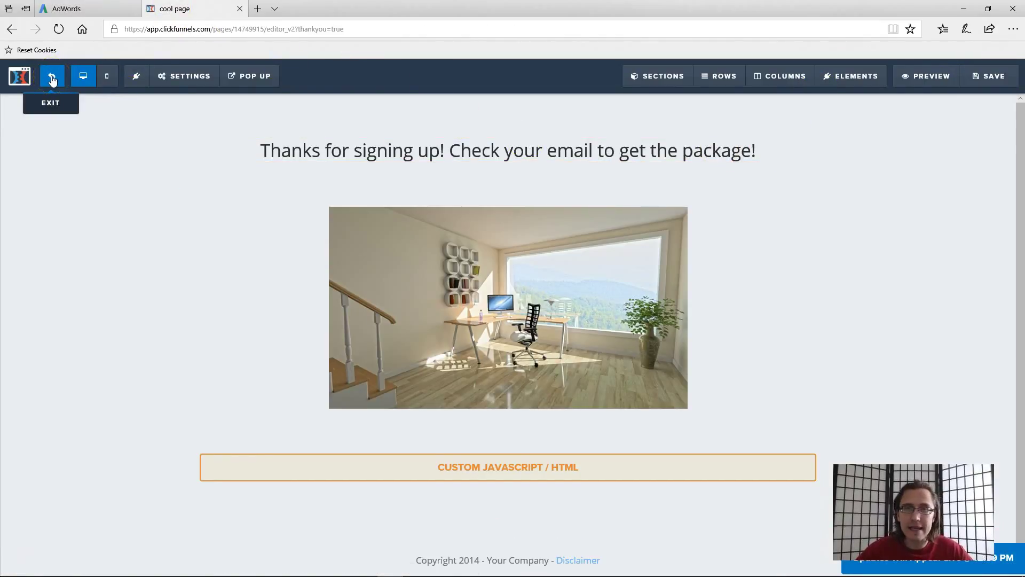
pyautogui.click(52, 79)
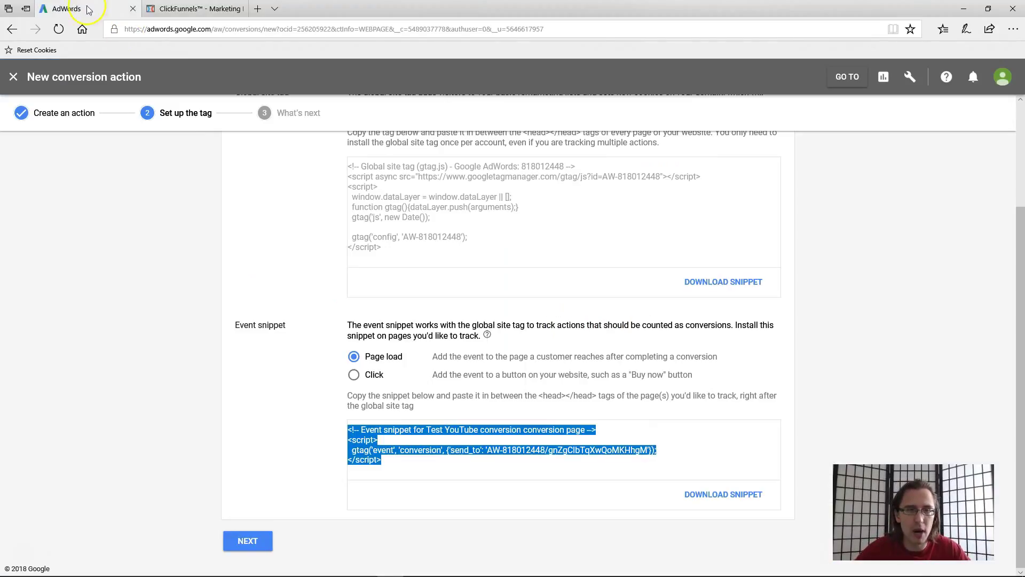
# - Compare the Click and Page load options and leave the event snippet firing on Page load
pyautogui.click(115, 8)
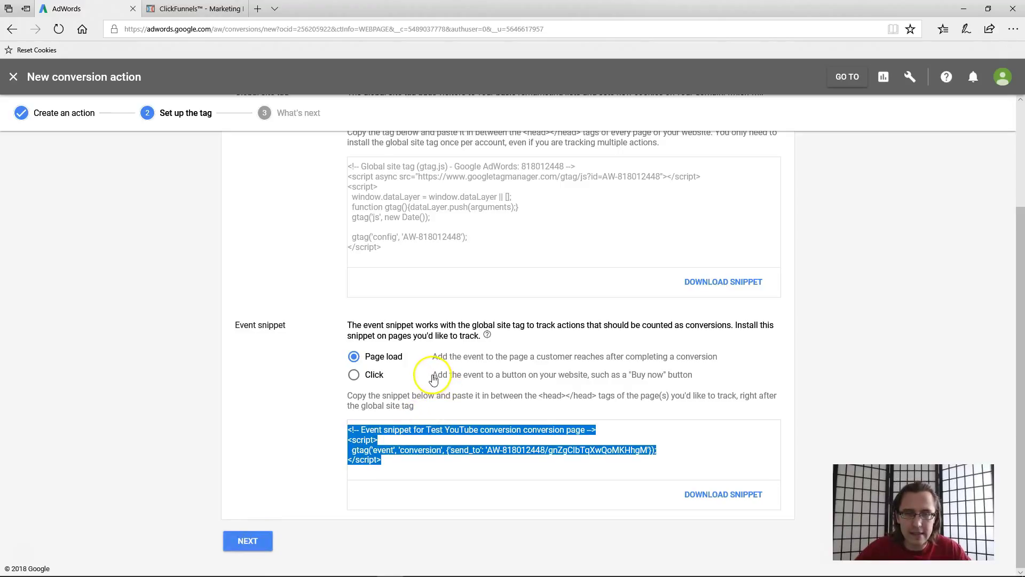
pyautogui.moveTo(421, 377); pyautogui.dragTo(720, 384)
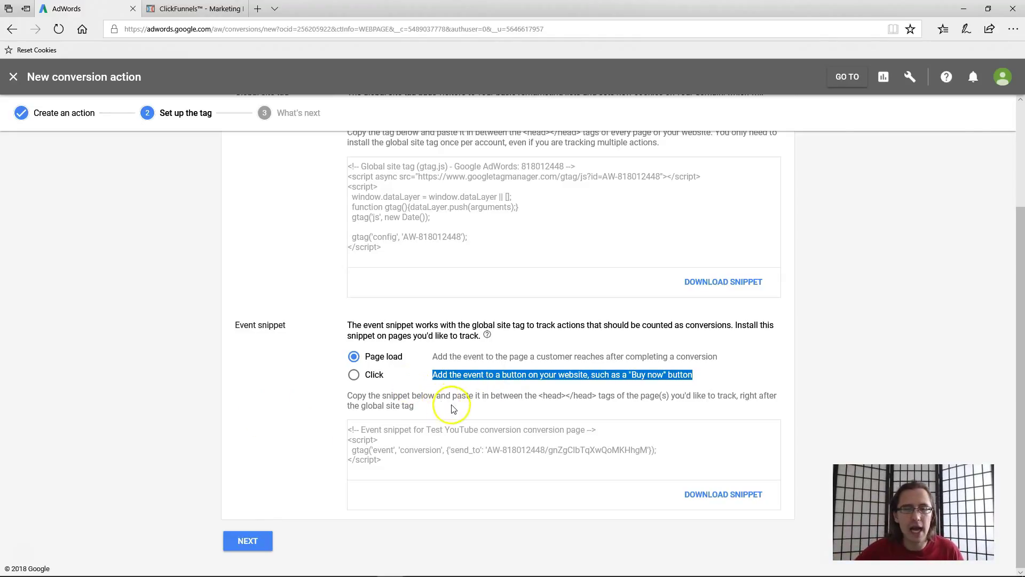
pyautogui.click(473, 373)
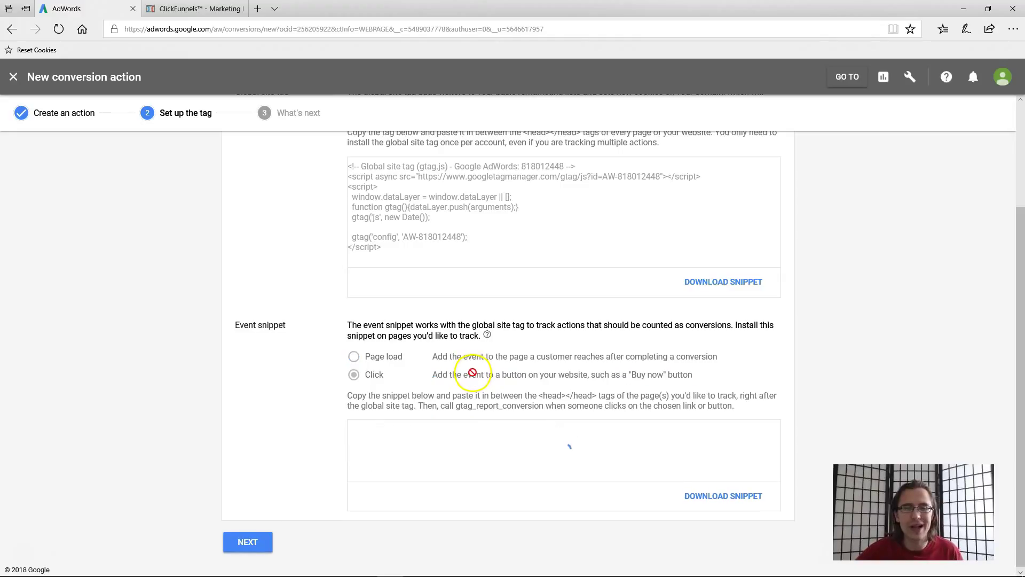
pyautogui.click(392, 359)
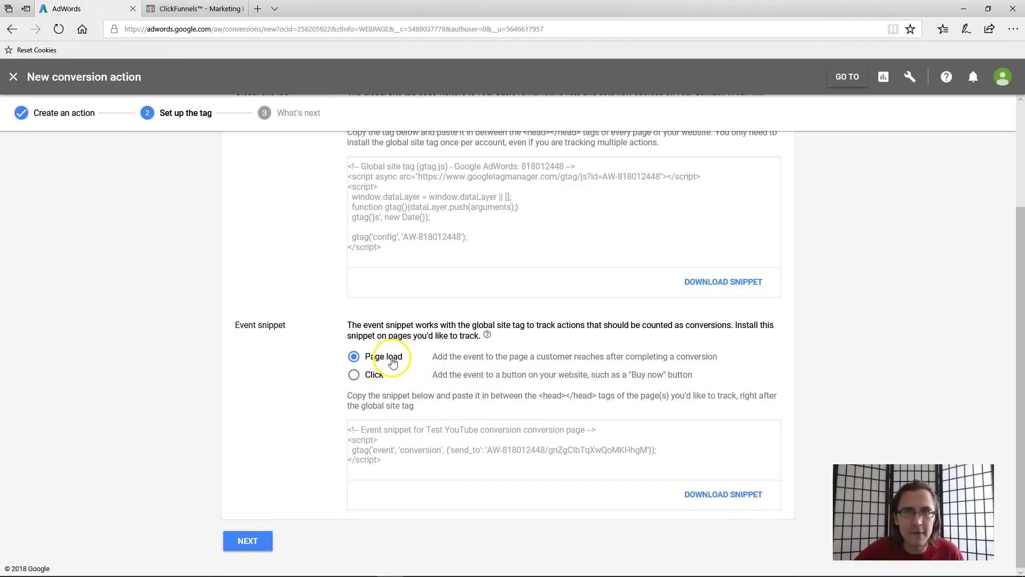
pyautogui.click(195, 9)
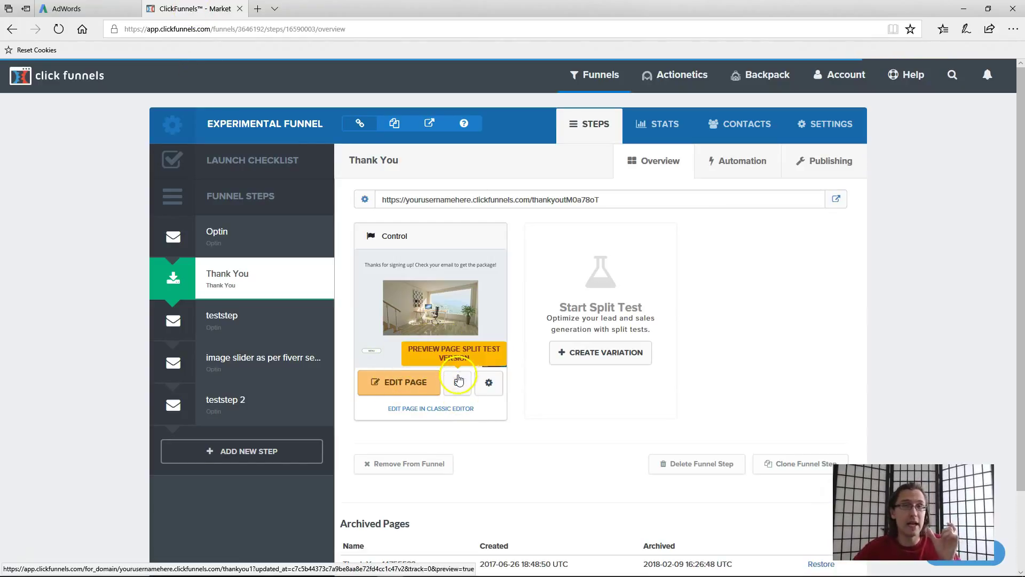
pyautogui.click(88, 9)
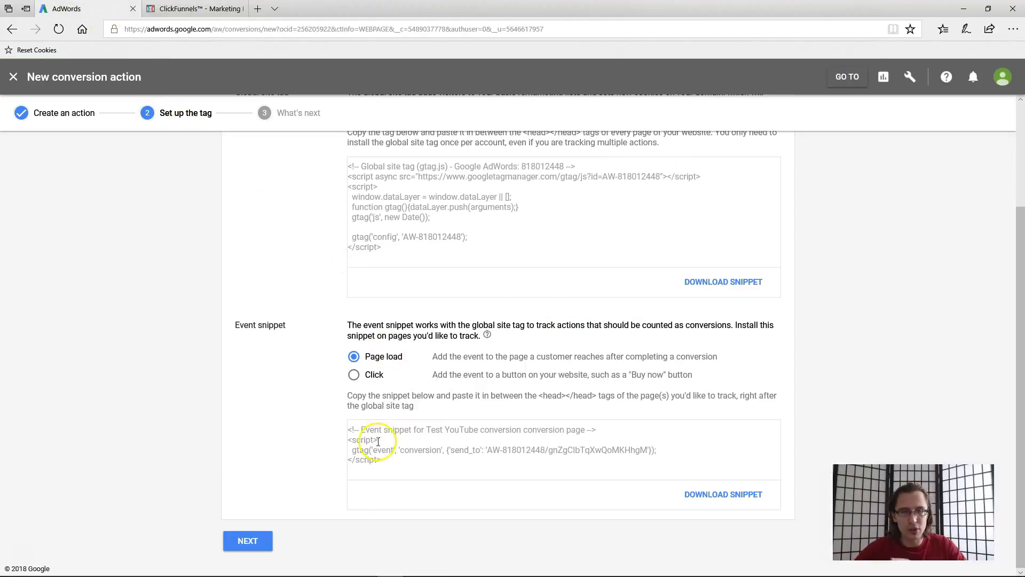
# - Finish creating the Test YouTube conversion action and return to the Experimental Funnel's Optin step
pyautogui.click(251, 542)
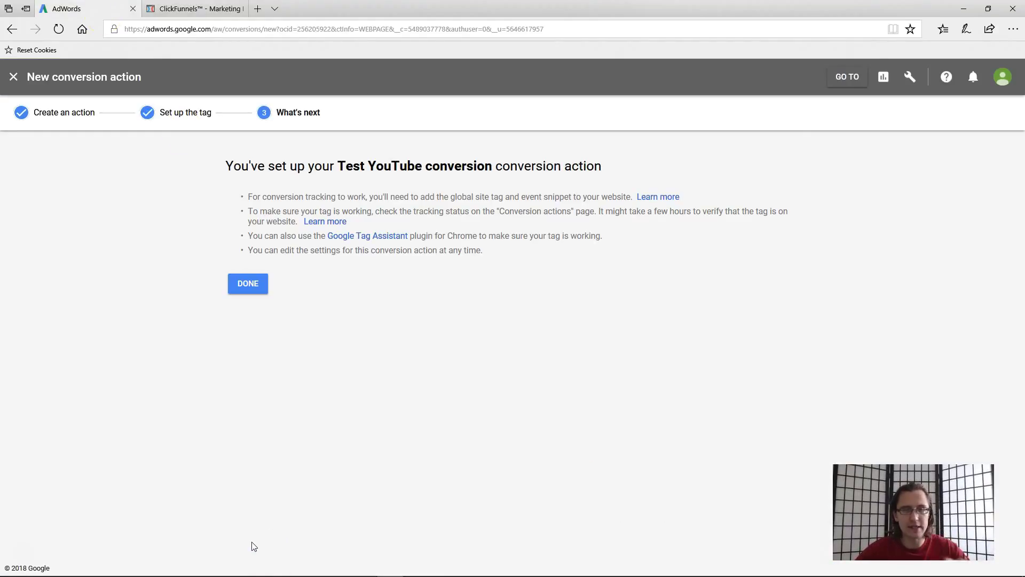
pyautogui.click(259, 287)
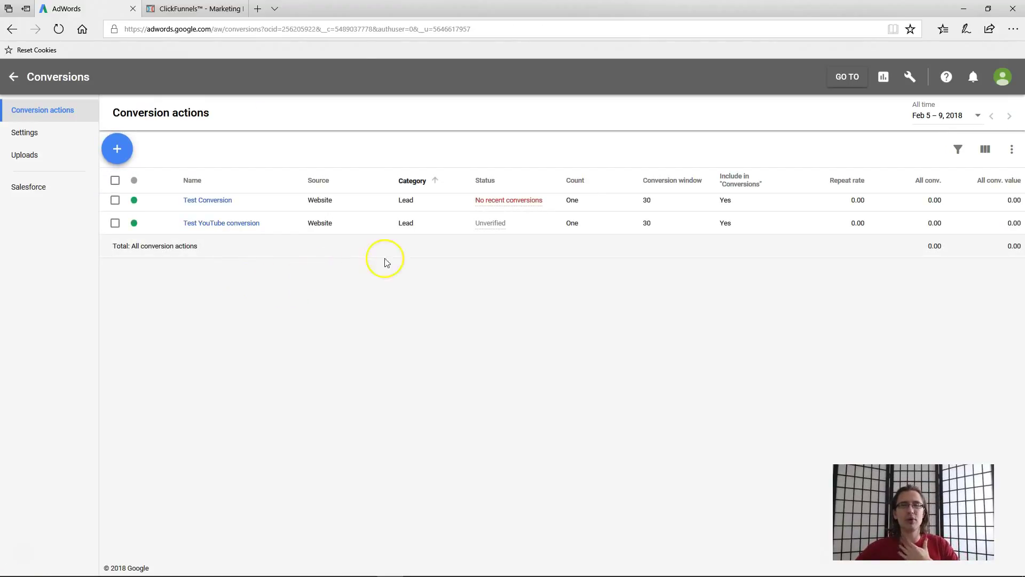
pyautogui.click(171, 8)
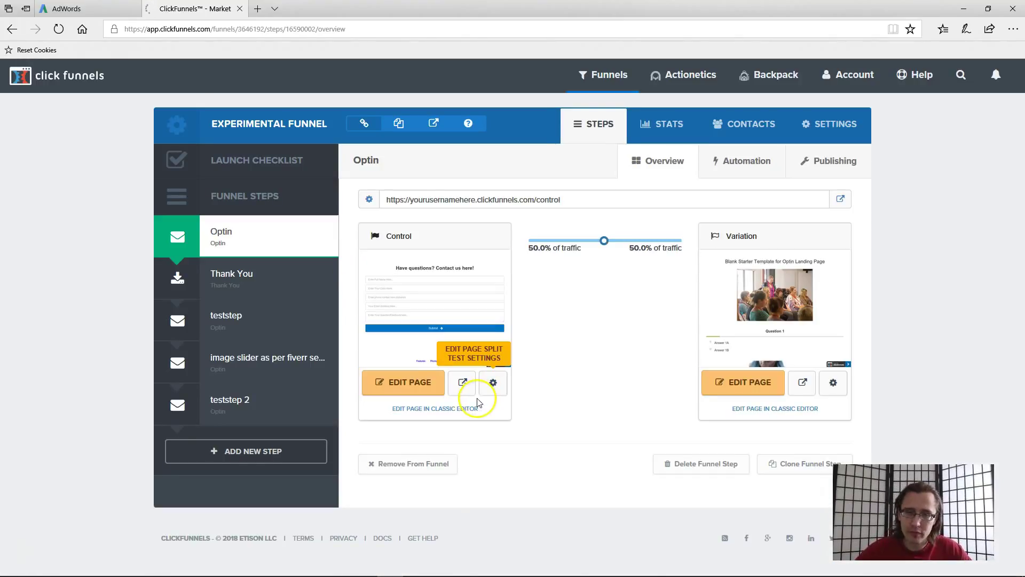
# - Open a preview of the Control optin page in a new tab and reload it
pyautogui.click(462, 388)
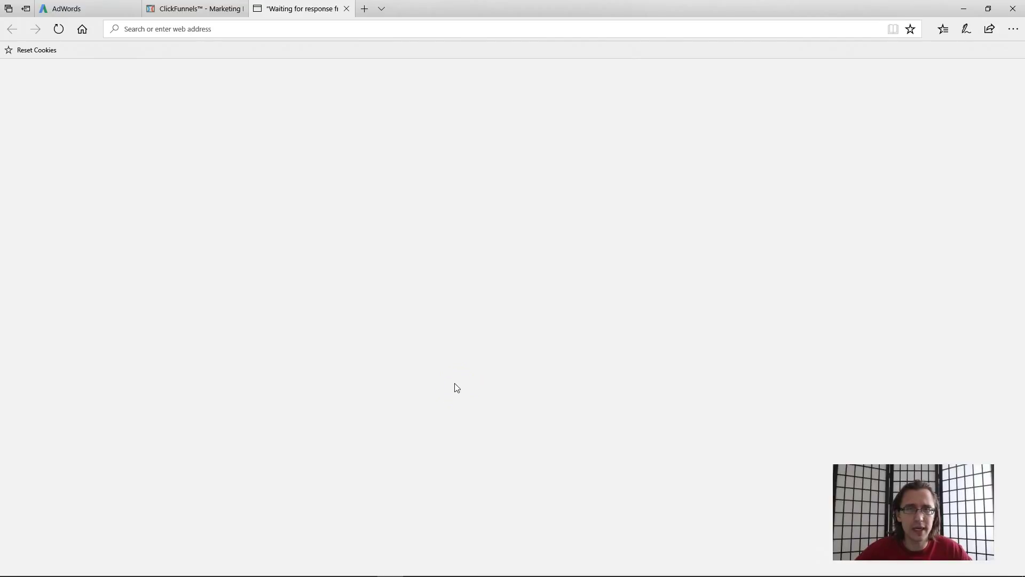
pyautogui.click(447, 360)
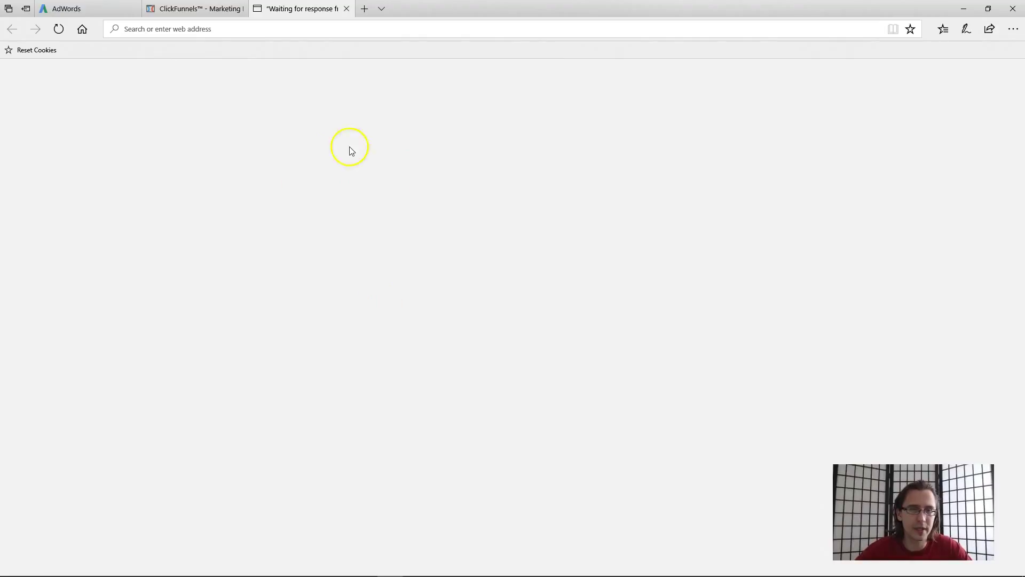
pyautogui.click(54, 36)
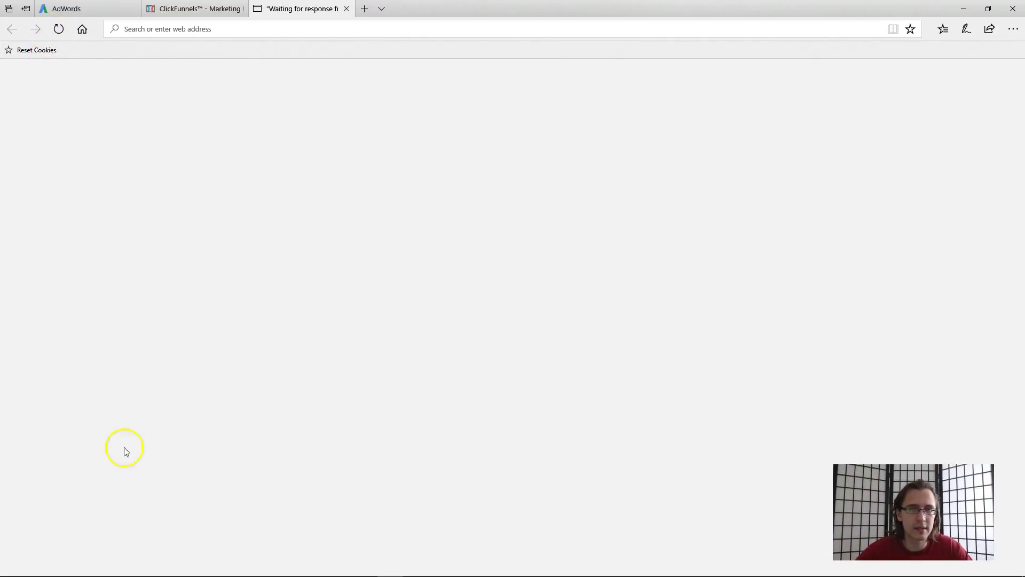
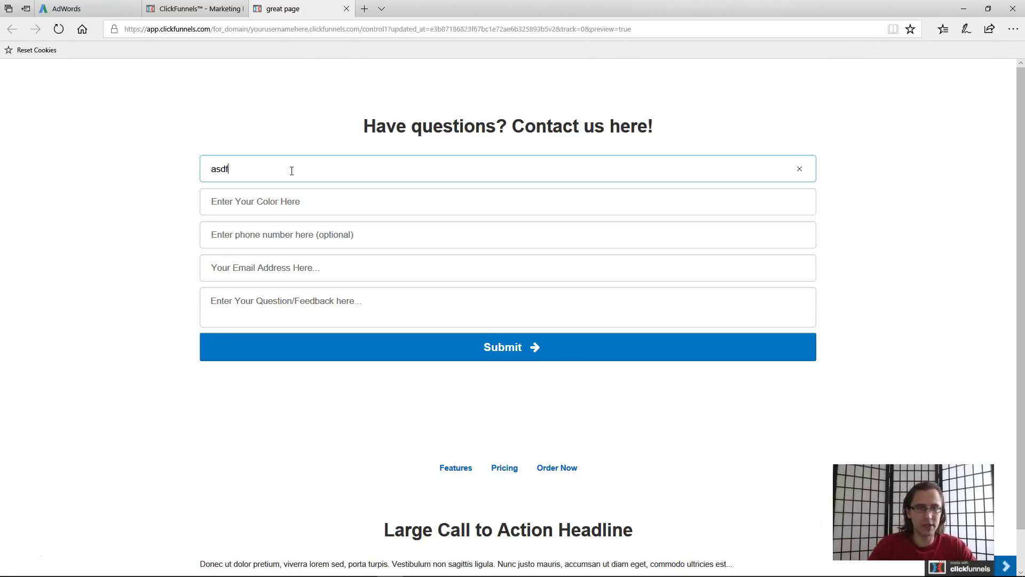
# - Fill the form fields with 'asdf' test data and a test email address, then submit
pyautogui.press('Tab')
pyautogui.press('Tab')
pyautogui.press('Tab')
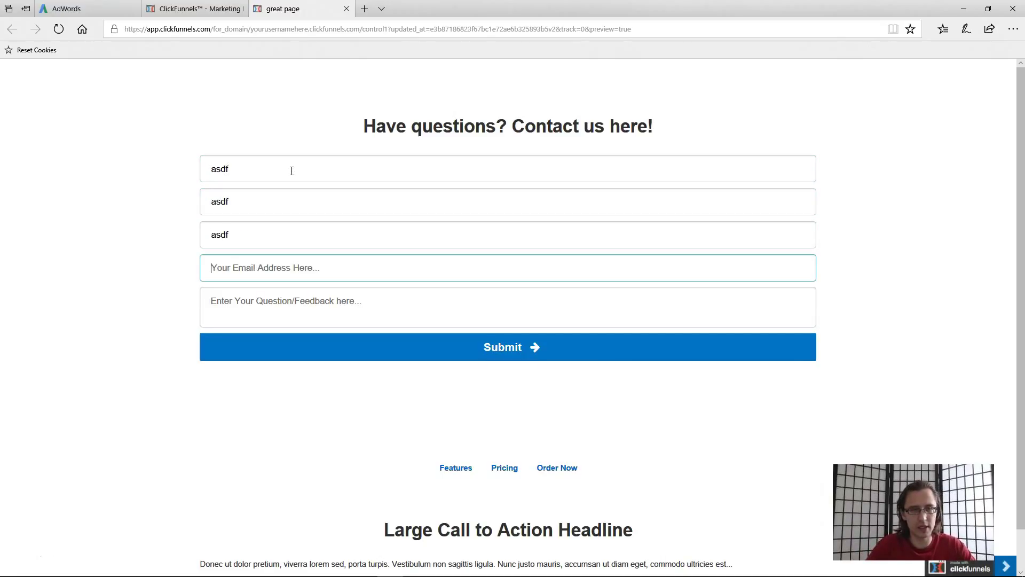
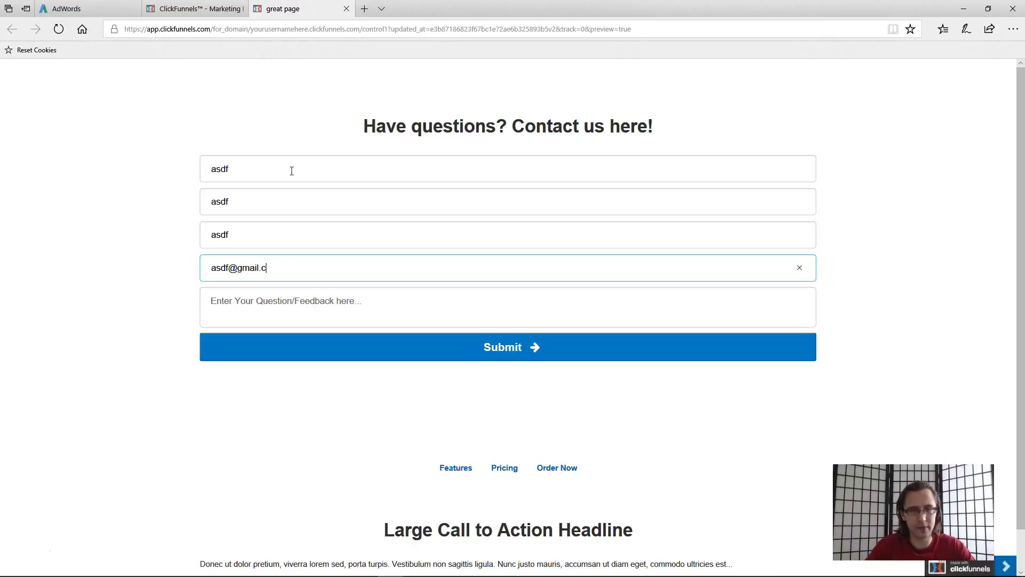
pyautogui.press('Tab')
pyautogui.click(409, 345)
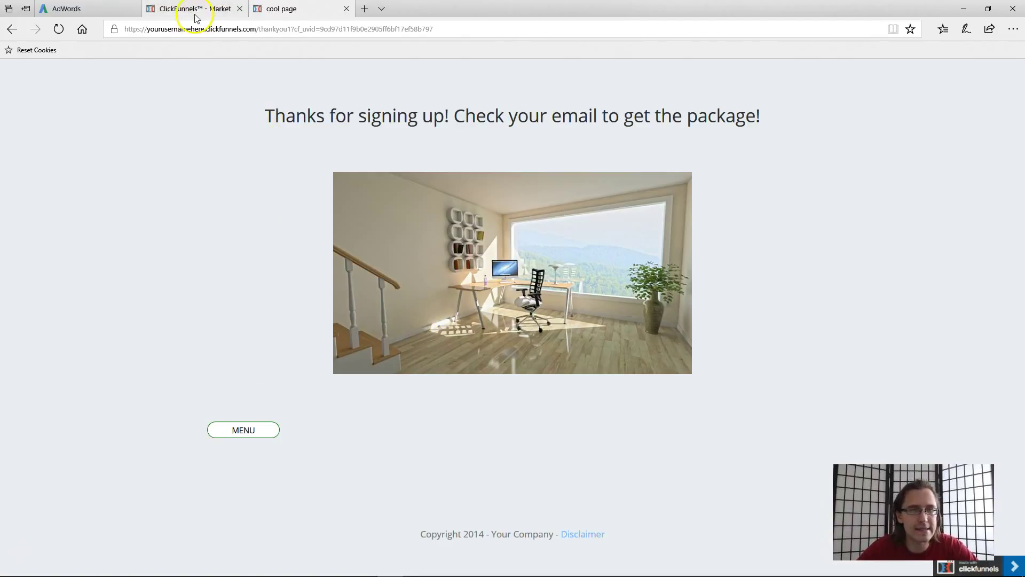
# - Refresh the AdWords conversion actions list and check the conversion's Status
pyautogui.click(85, 8)
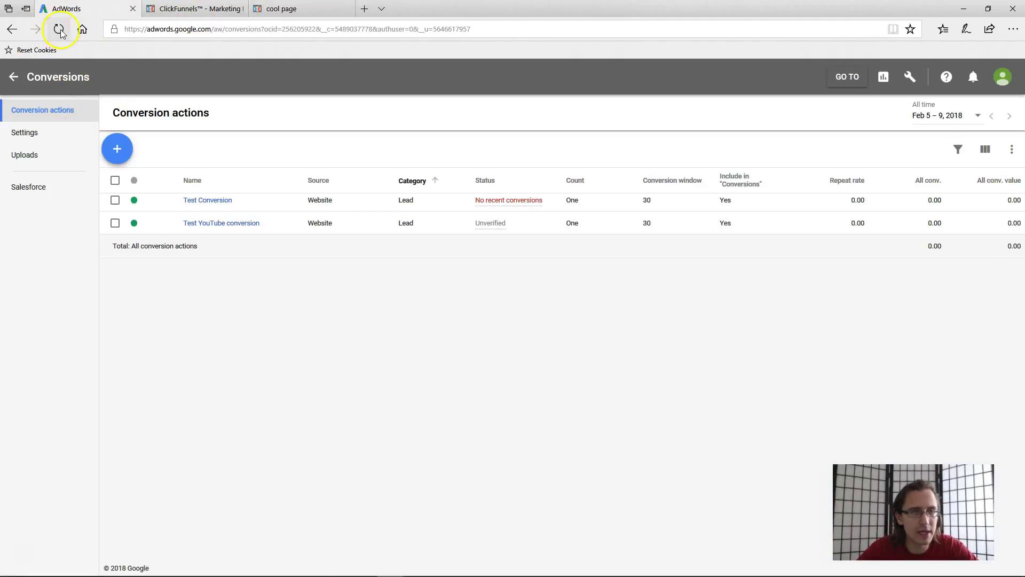
pyautogui.click(58, 29)
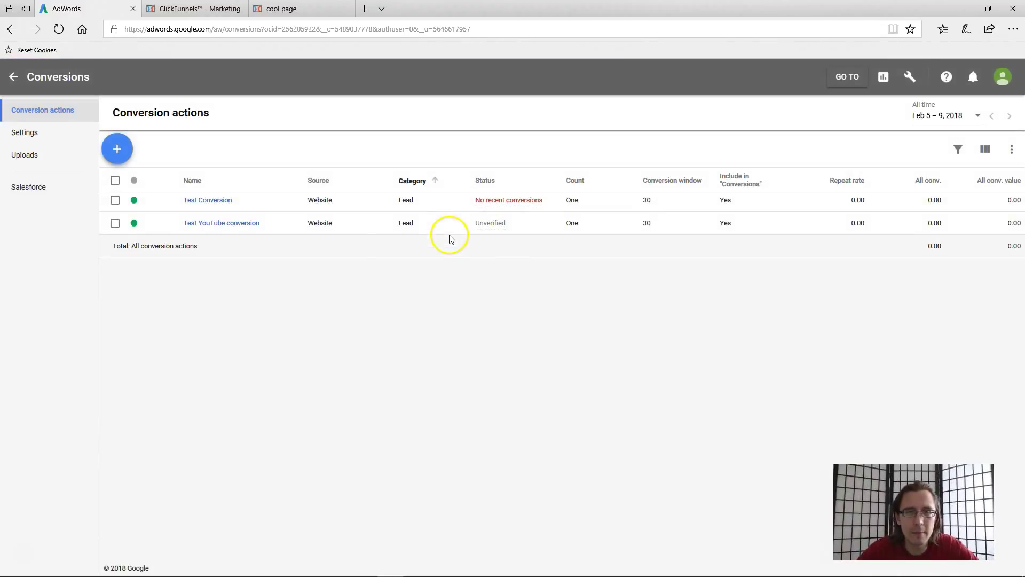
pyautogui.moveTo(488, 226)
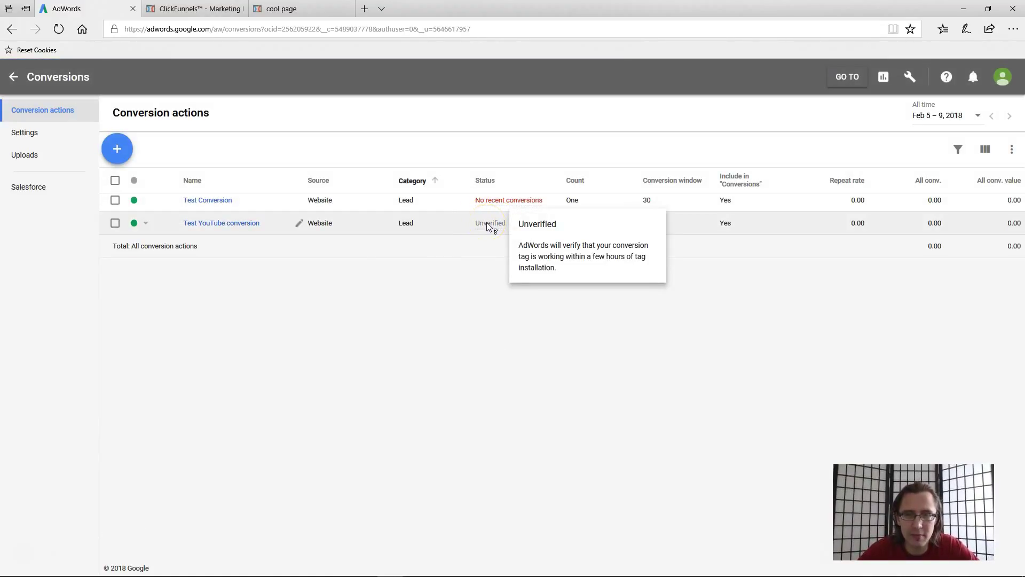
# - Close the thank-you page and go back to review the AdWords conversion status
pyautogui.click(287, 9)
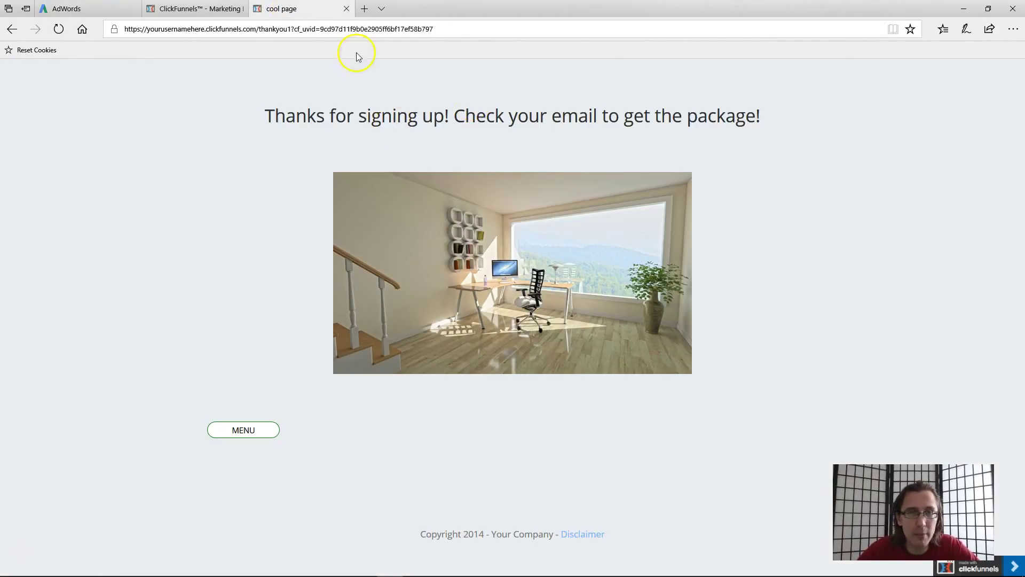
pyautogui.click(347, 8)
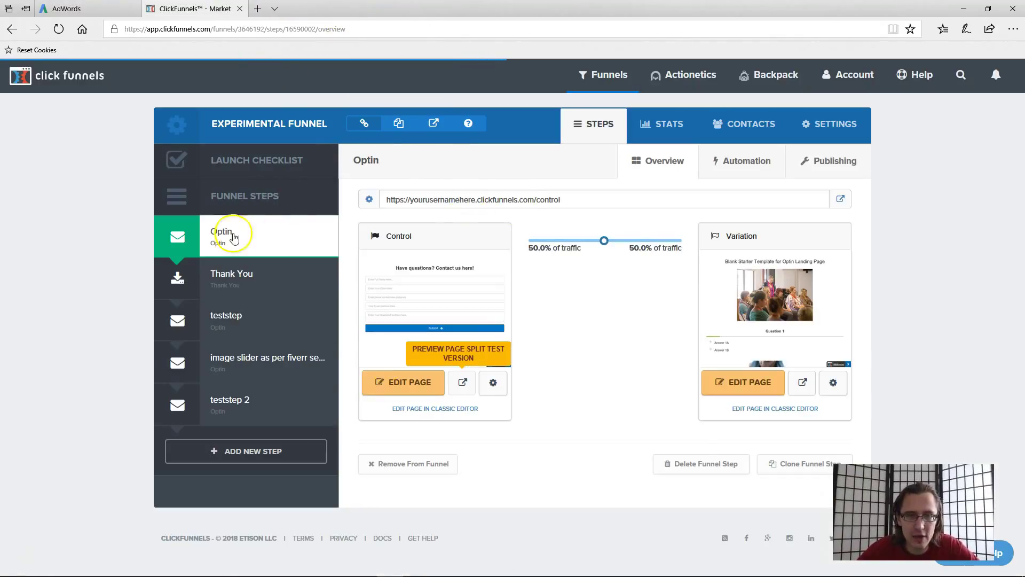
pyautogui.click(69, 8)
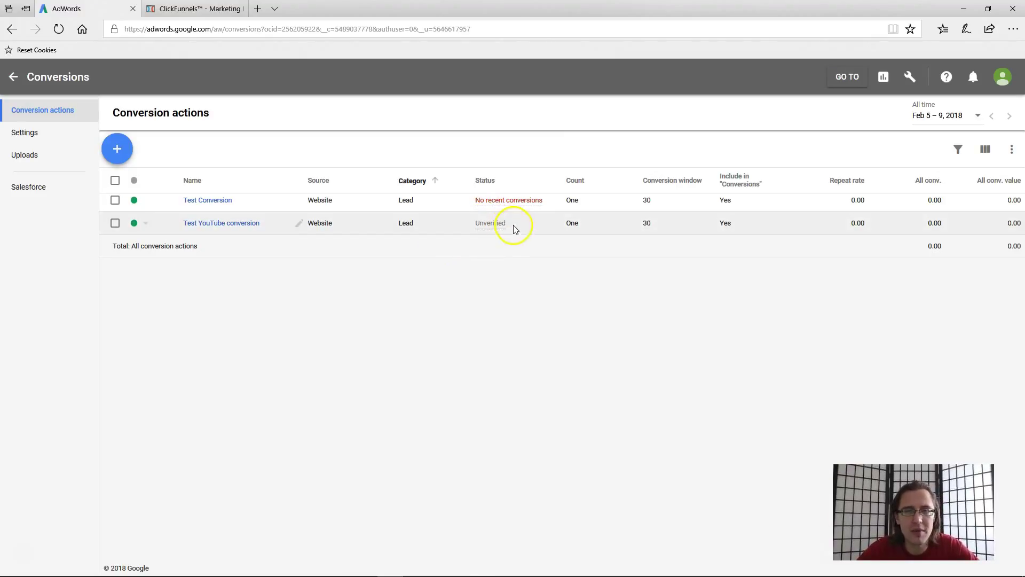
pyautogui.moveTo(488, 228)
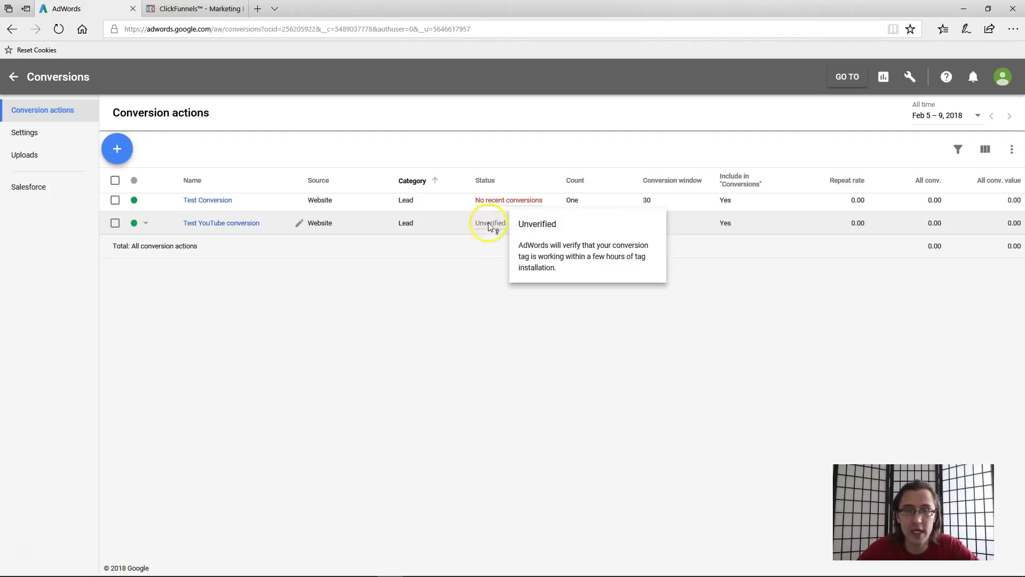
pyautogui.moveTo(490, 202)
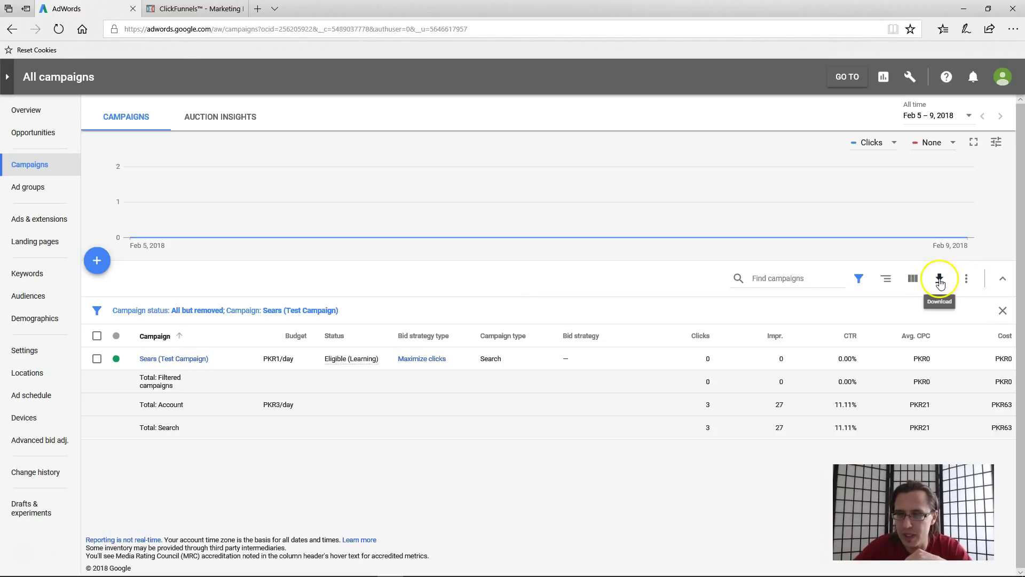
# - Add the Conversions column from the Conversions group and apply it as the saved set 'My Column set'
pyautogui.click(967, 279)
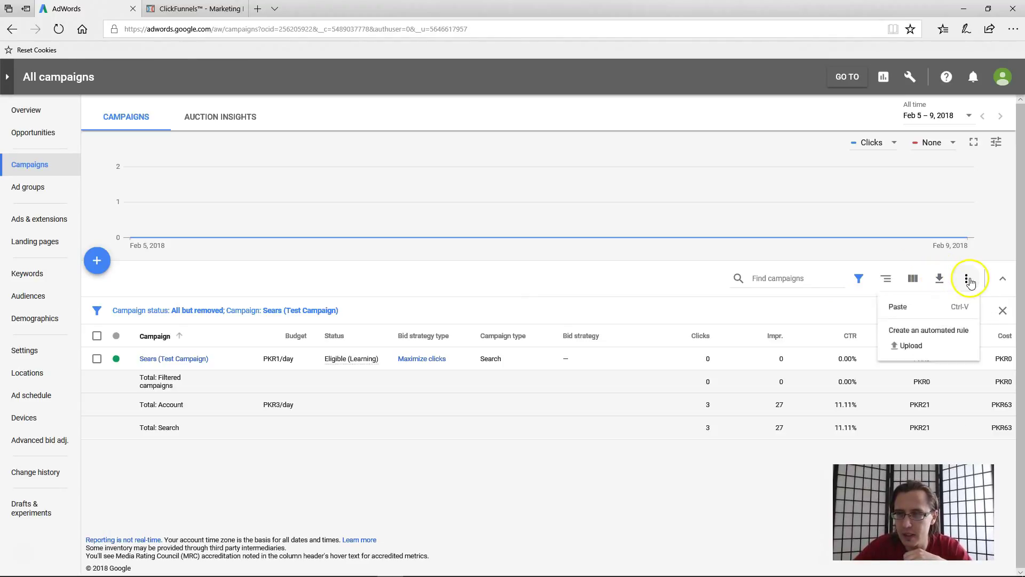
pyautogui.click(913, 278)
pyautogui.click(914, 304)
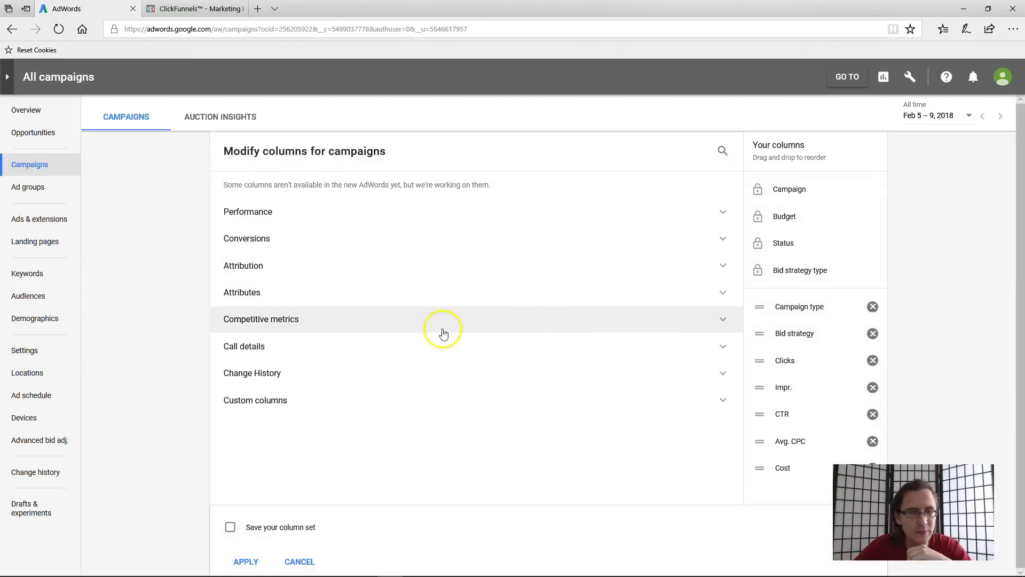
pyautogui.click(298, 239)
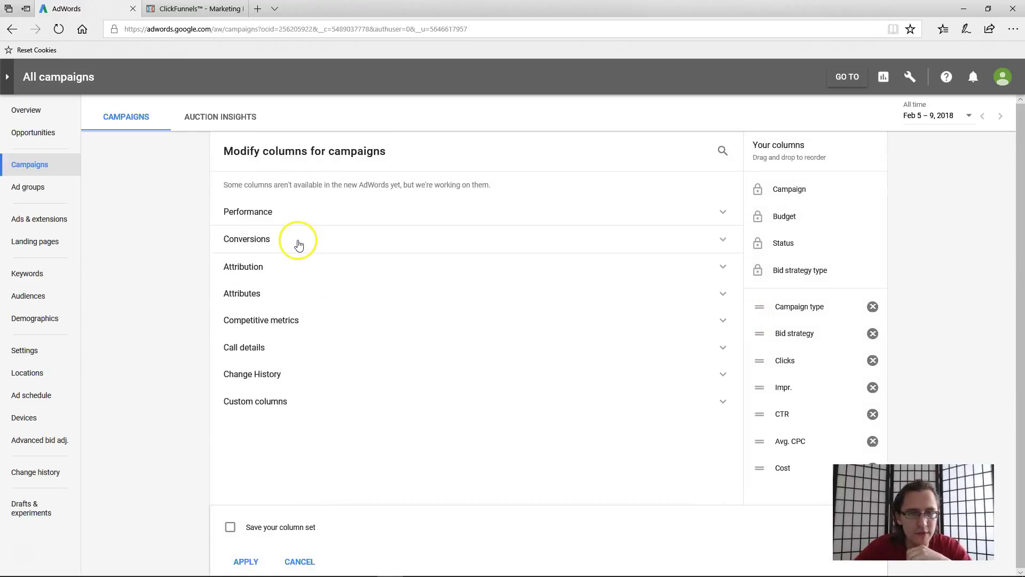
pyautogui.click(231, 271)
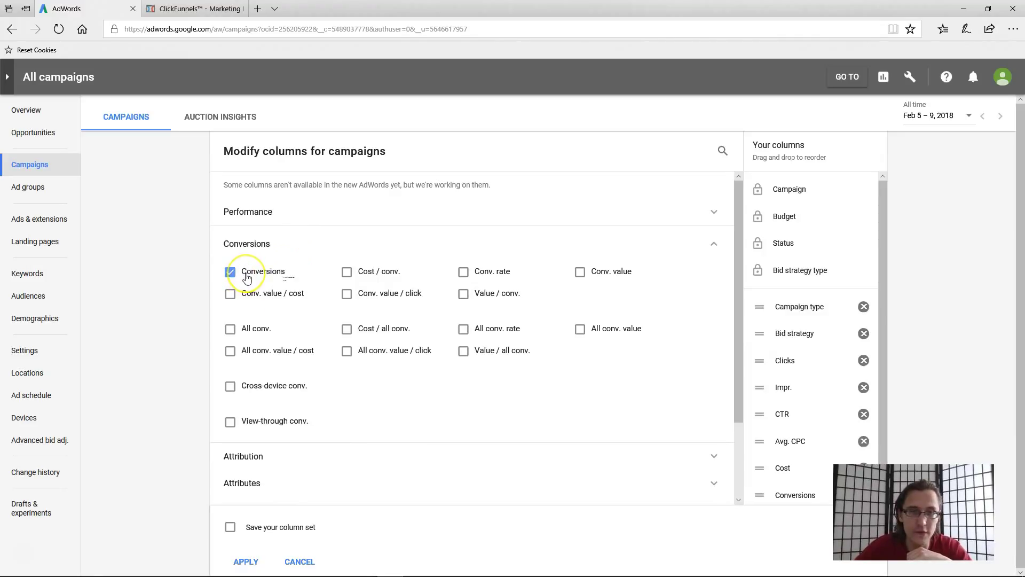
pyautogui.moveTo(246, 278)
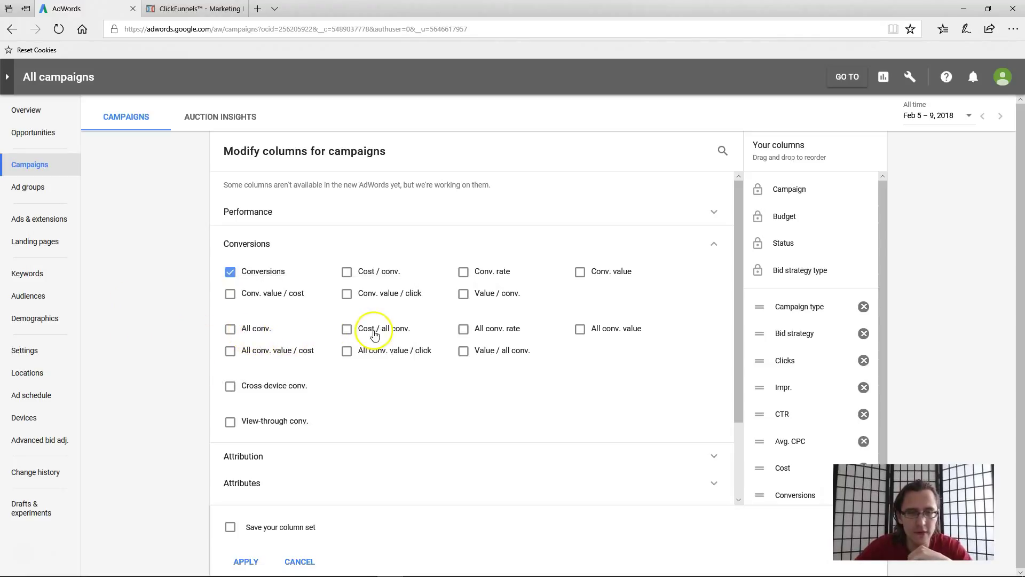
pyautogui.moveTo(392, 274)
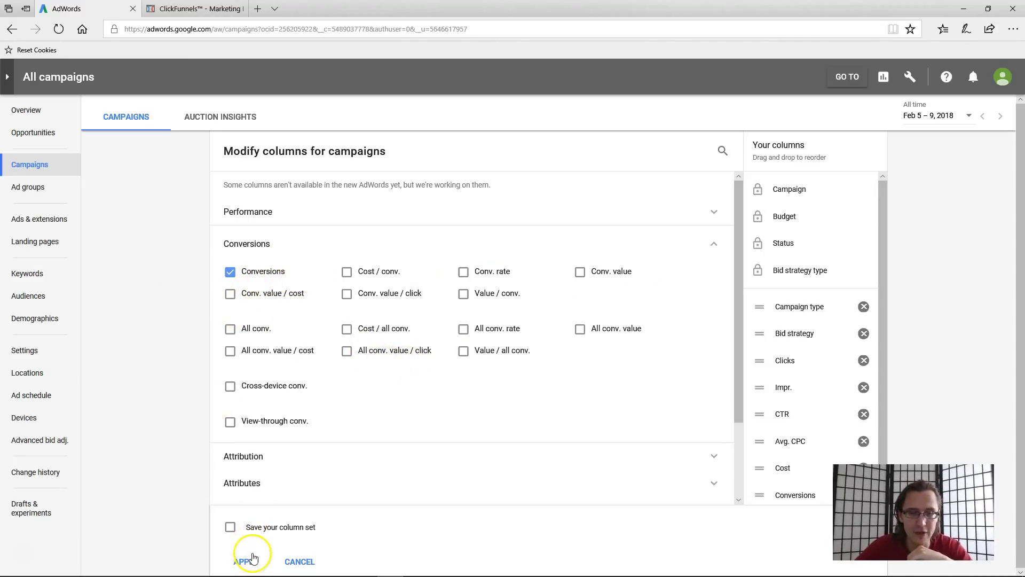
pyautogui.click(254, 527)
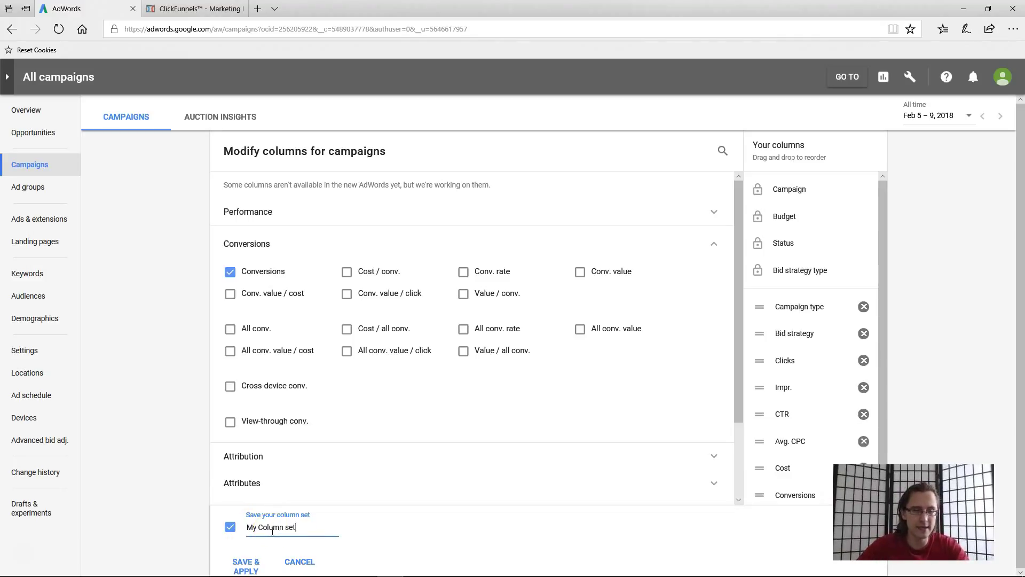
pyautogui.click(245, 565)
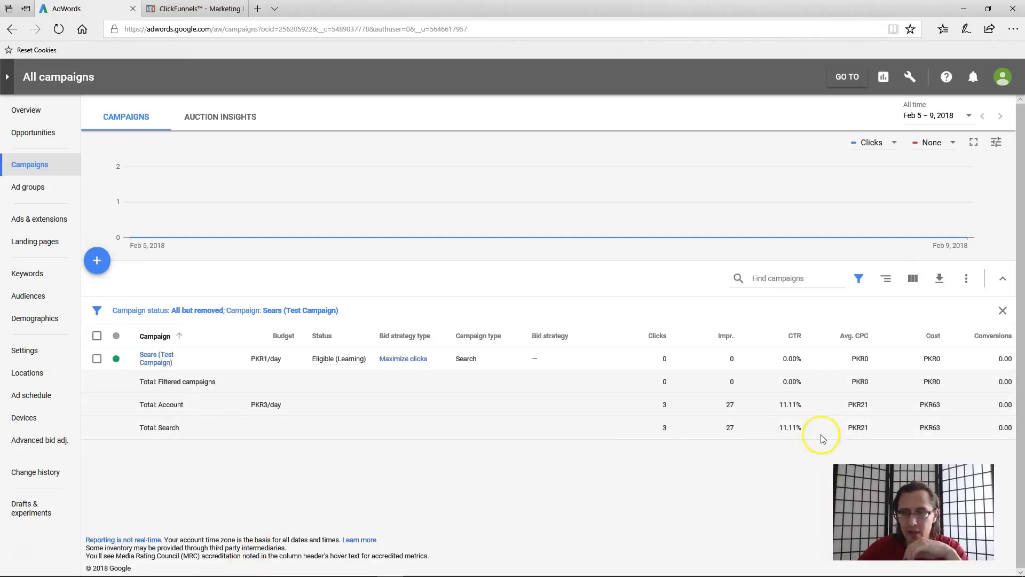